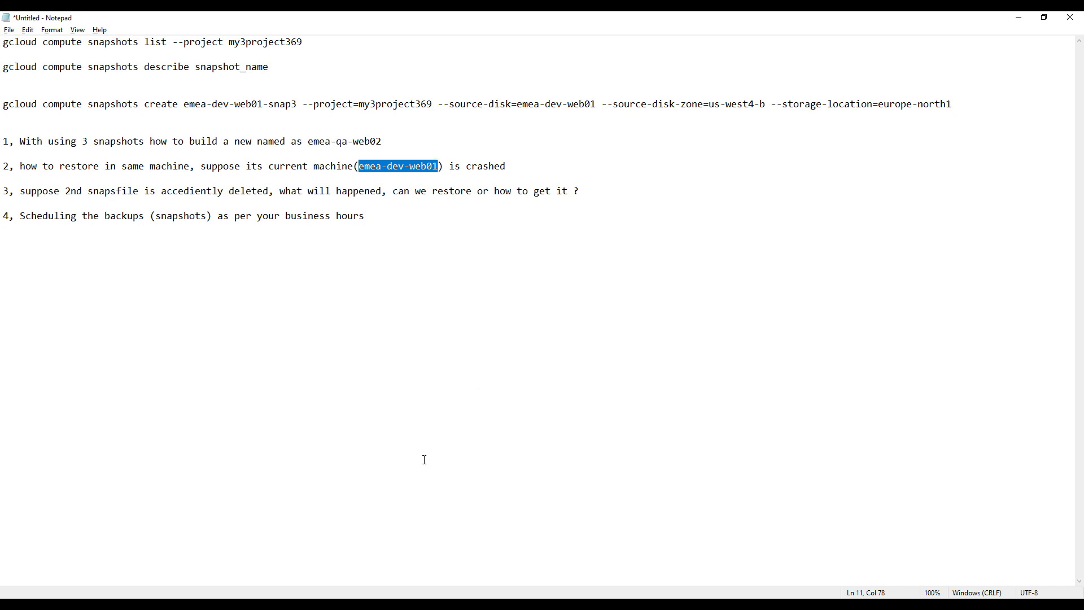
Switch to the Google Cloud console and delete the VM instance emea-dev-web01 together with its boot disk.
key(alt+Tab)
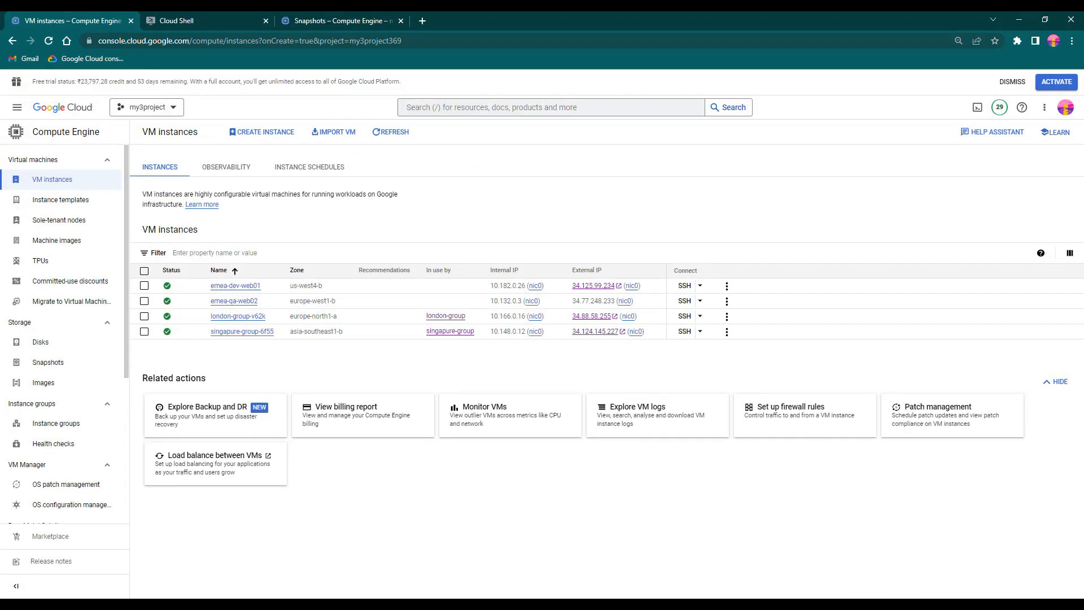
click(144, 286)
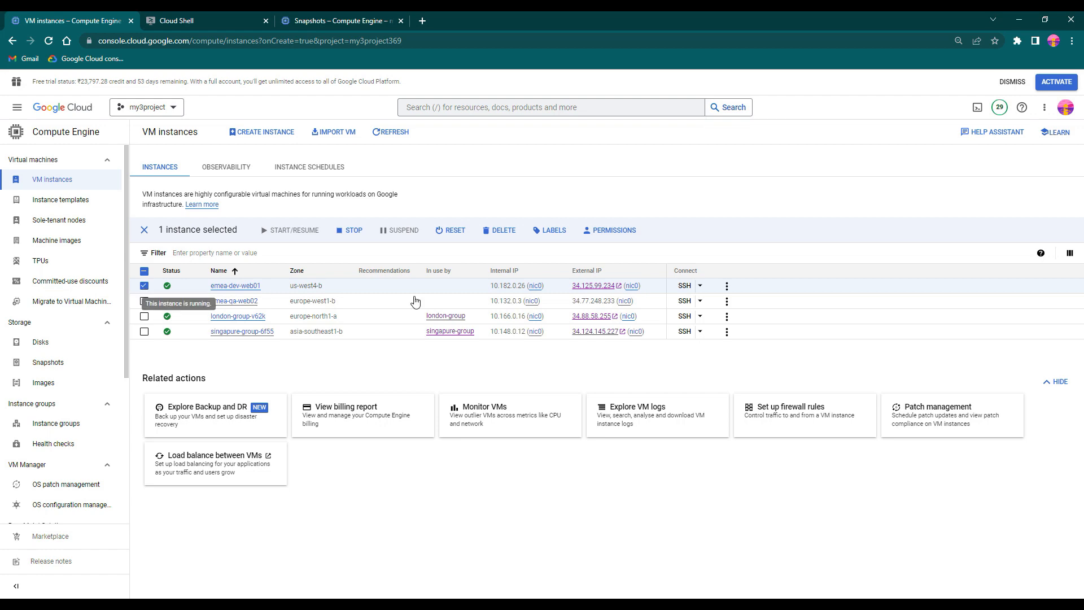
click(504, 234)
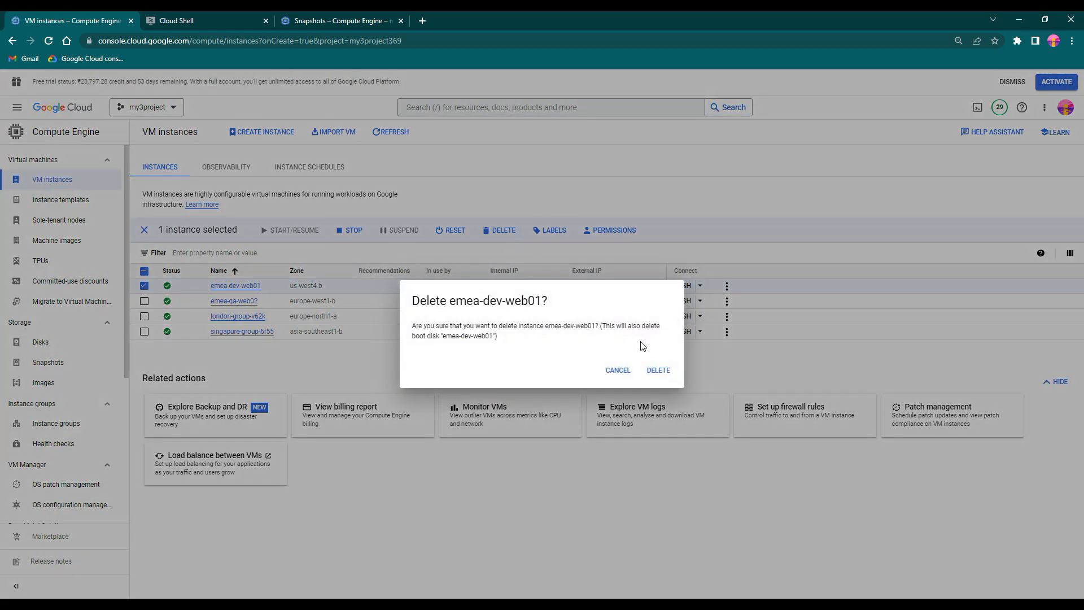
click(657, 371)
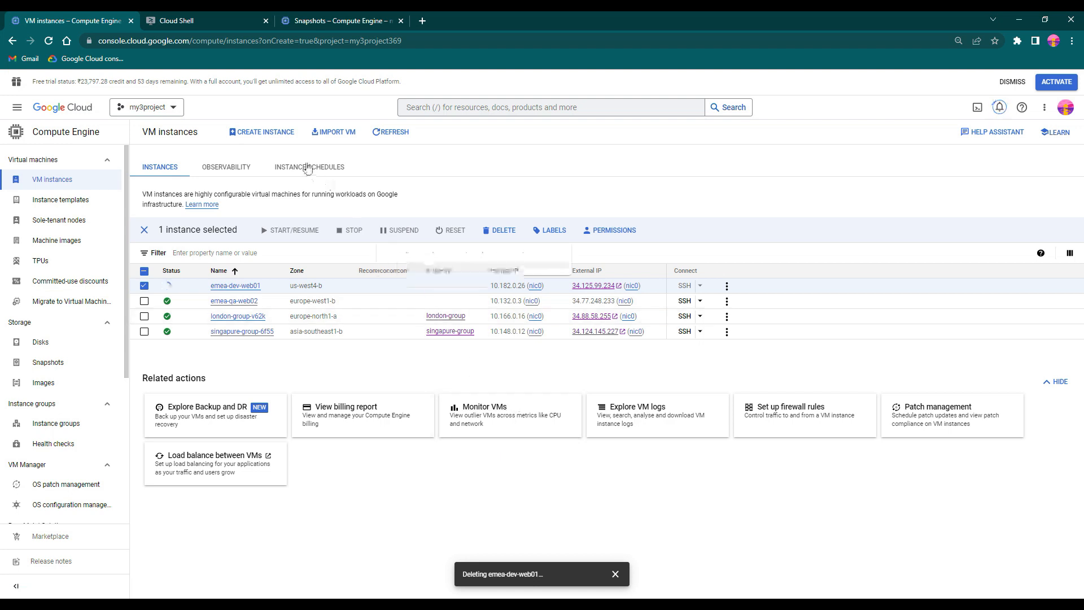
click(281, 138)
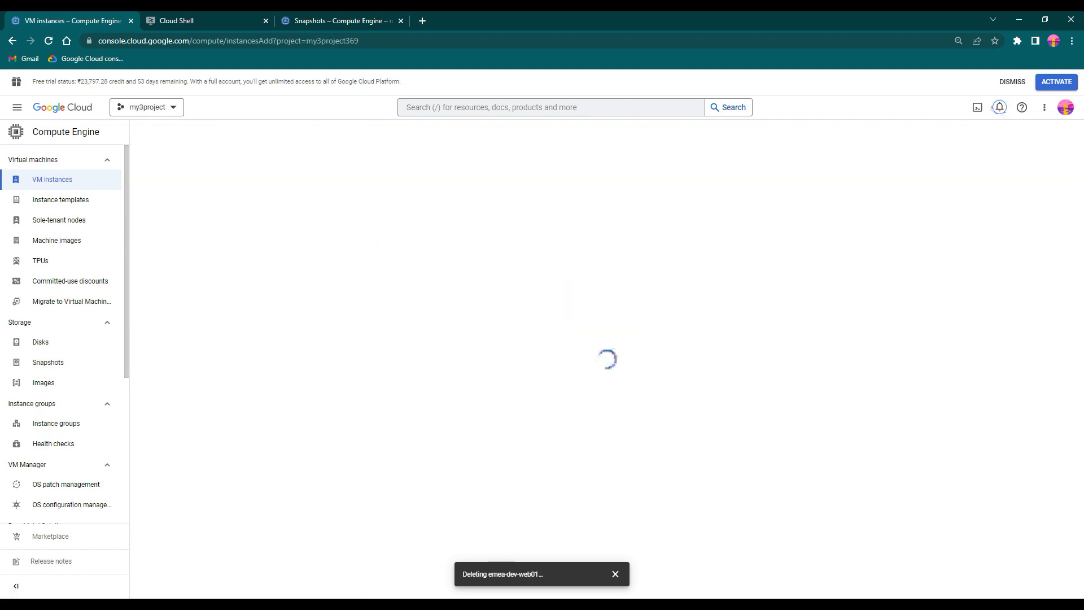
click(536, 605)
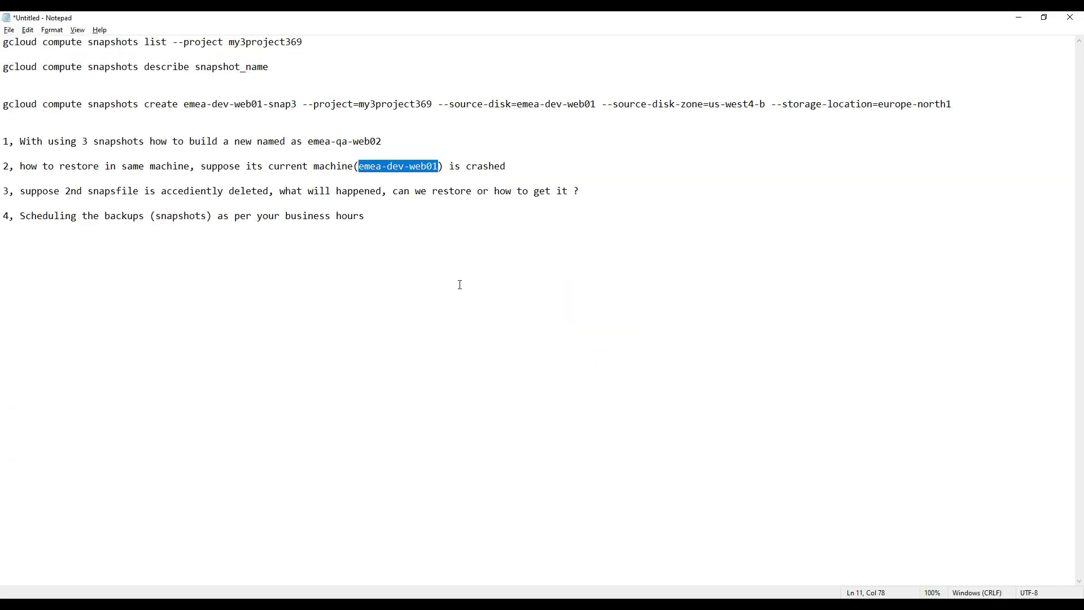
click(1019, 17)
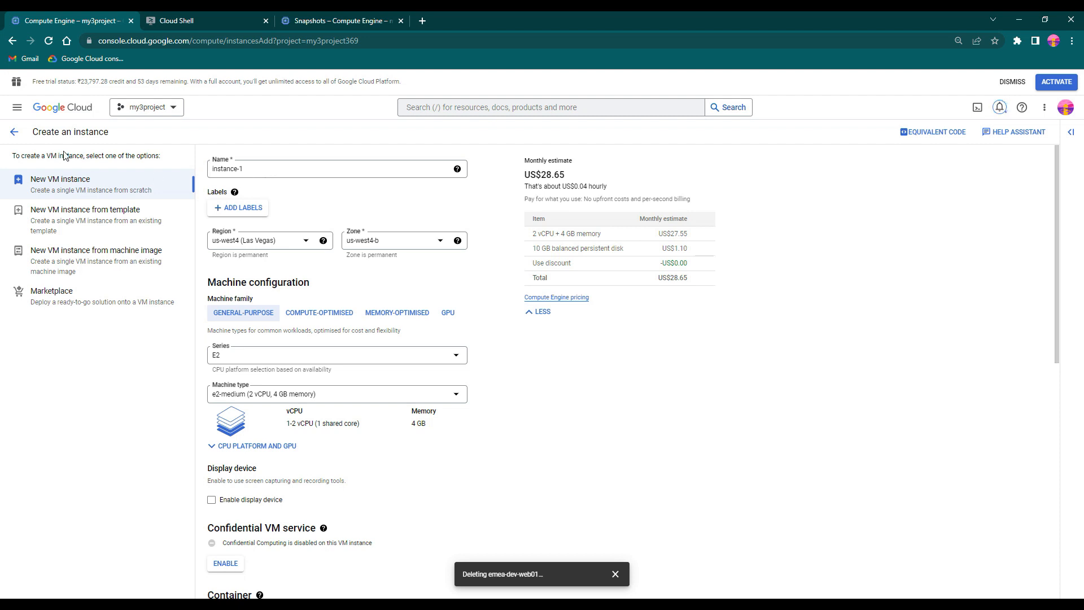
click(14, 131)
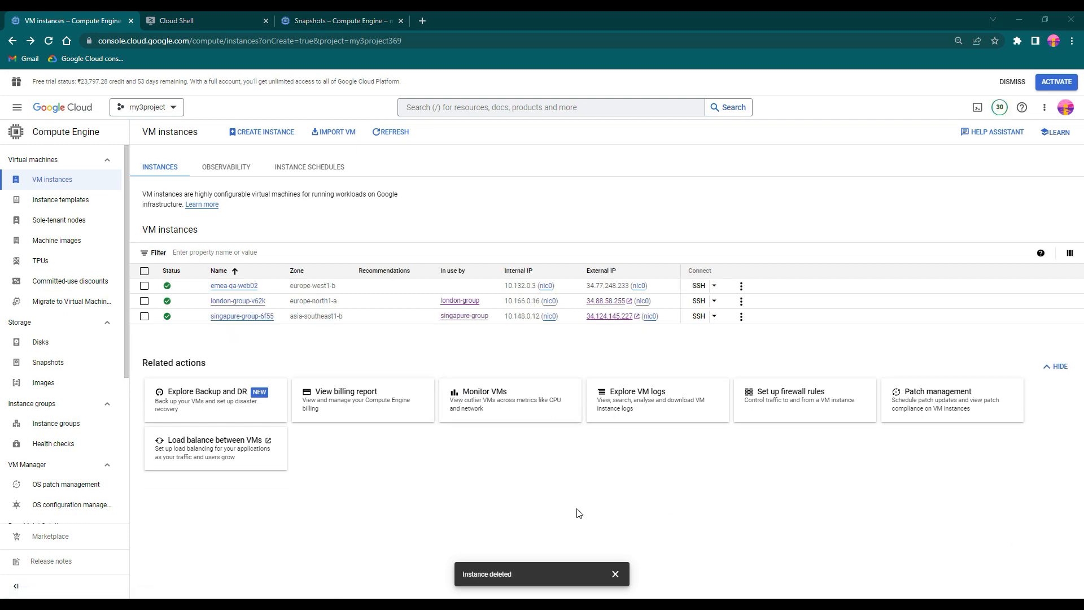
Start a new VM instance named emea-dev-web01 in the europe-north1 (Finland) region.
click(279, 138)
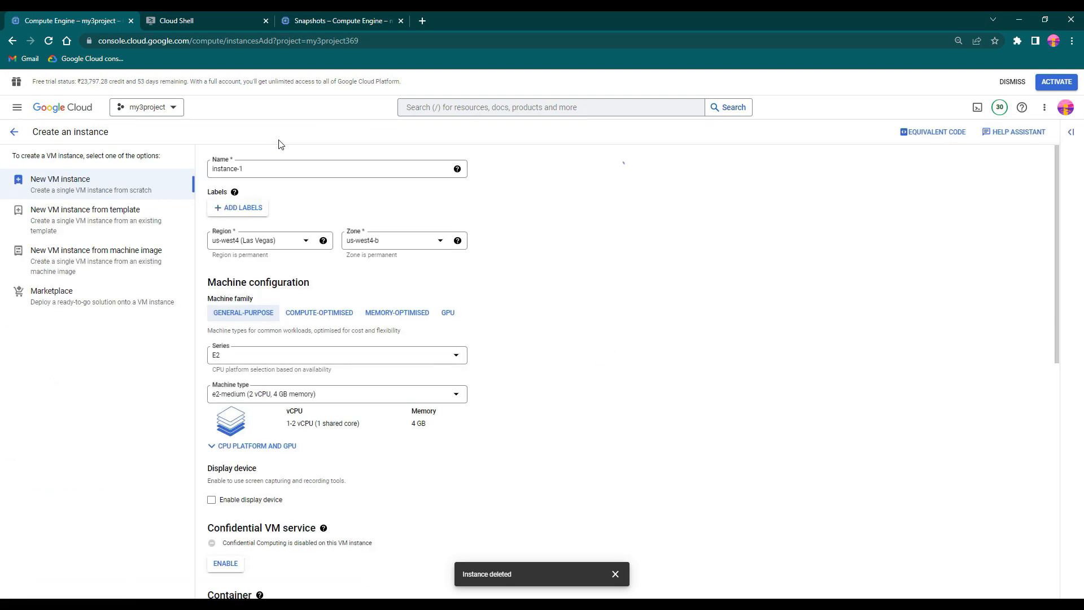
text(emea-dev-web01)
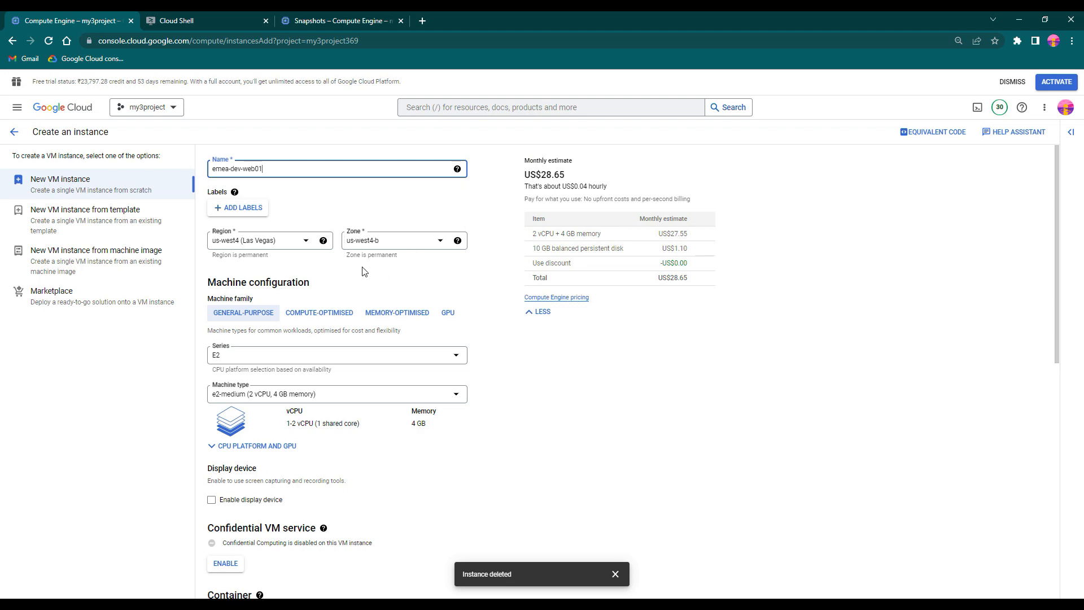
click(299, 246)
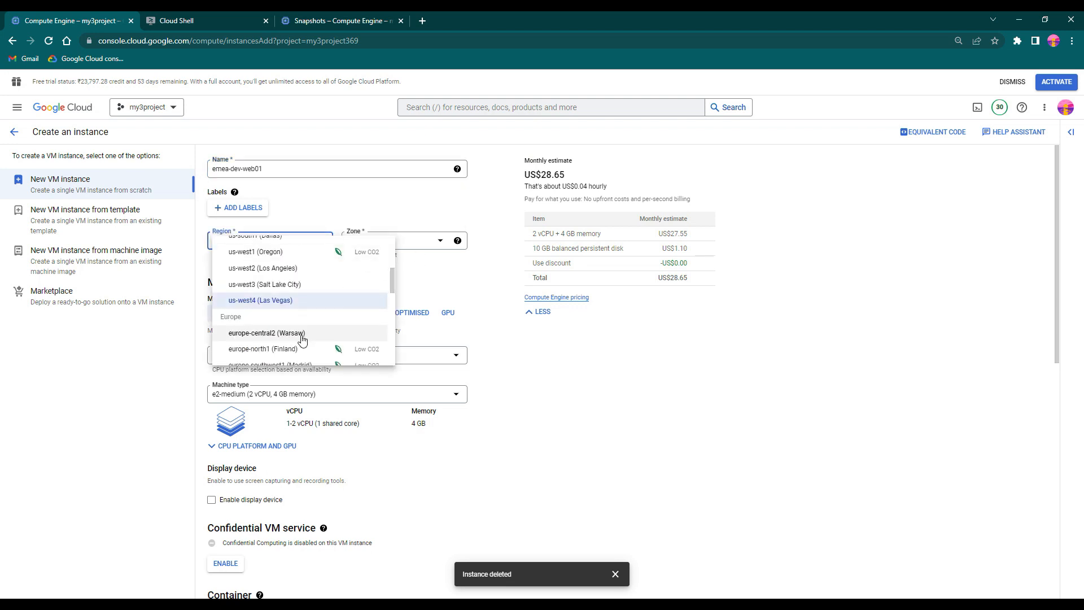
click(298, 348)
Use the snapshot emea-dev-web01-snap3 as the 10 GB balanced boot disk and create the instance.
scroll(564, 377, down, 6)
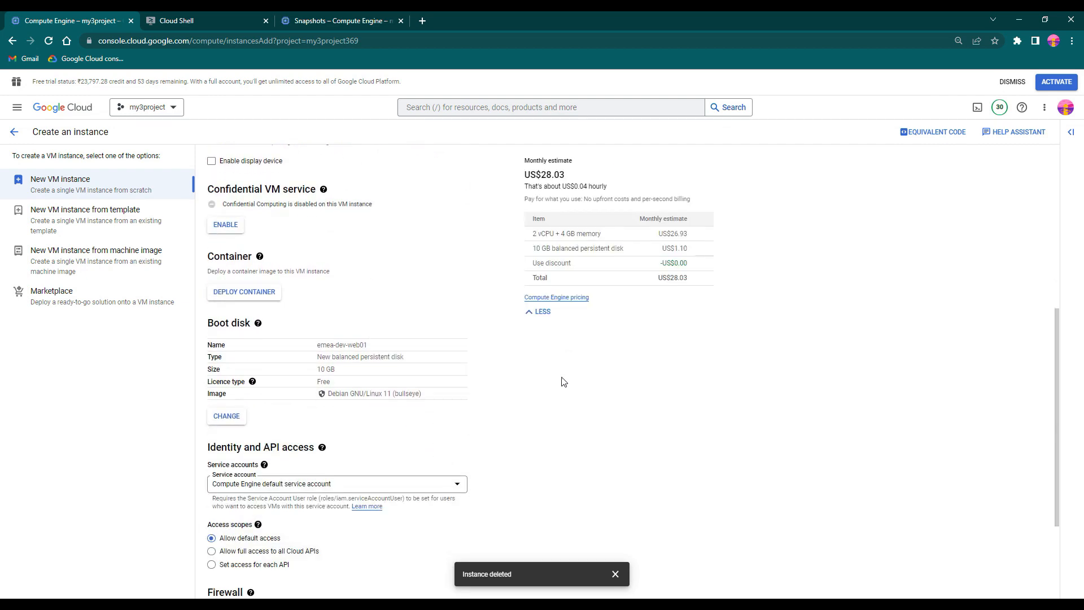
click(235, 416)
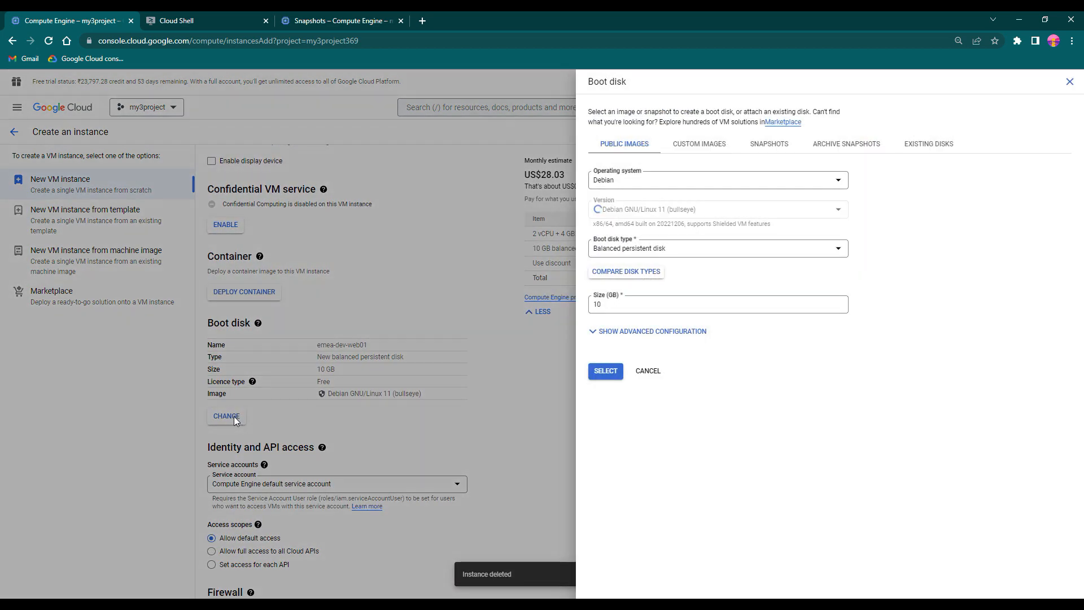
click(767, 146)
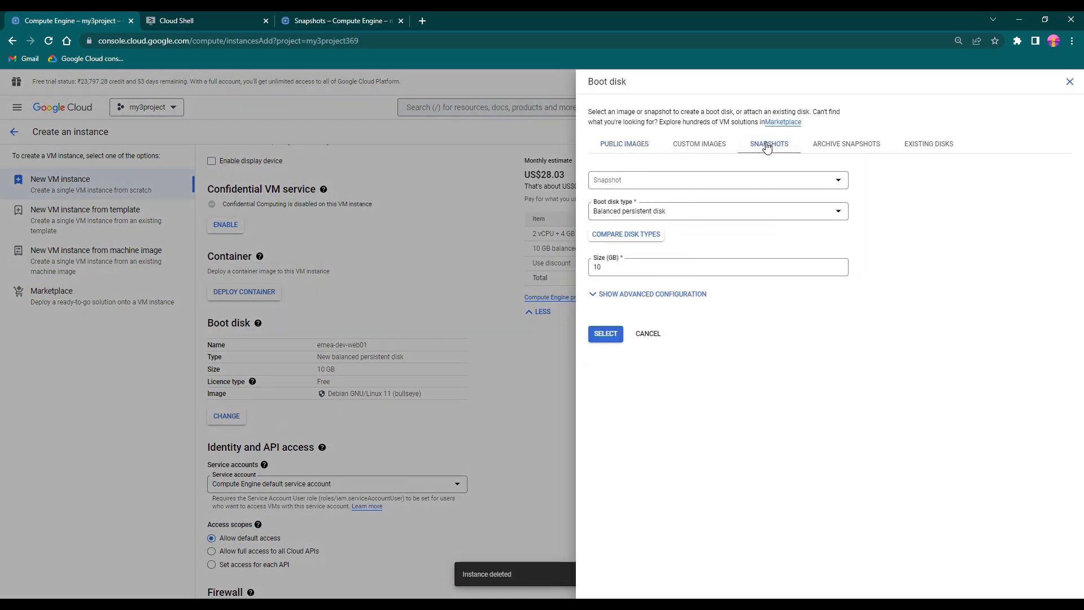
click(844, 182)
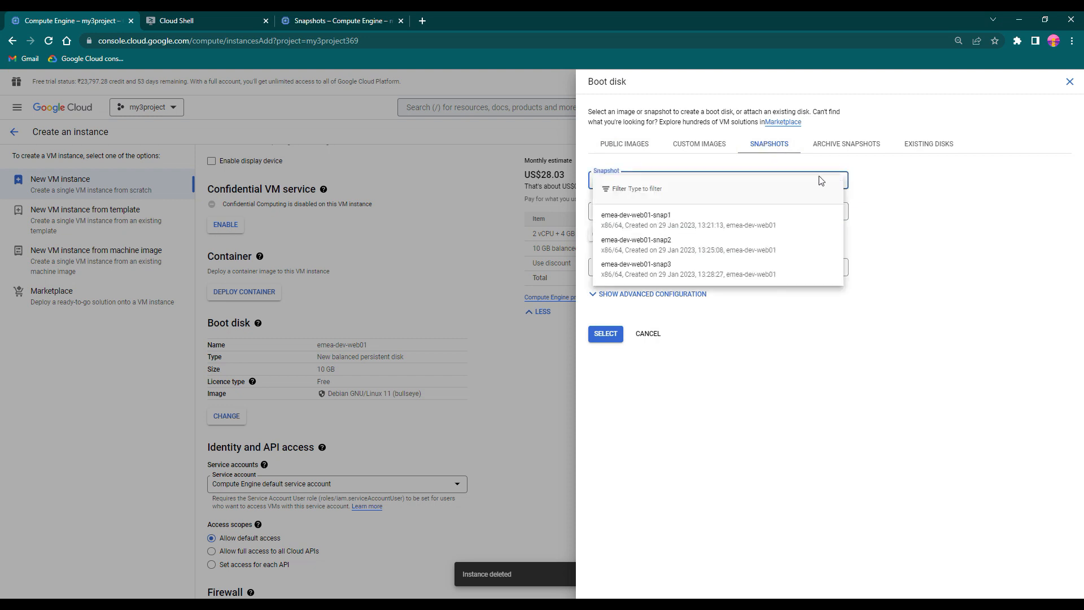
click(704, 271)
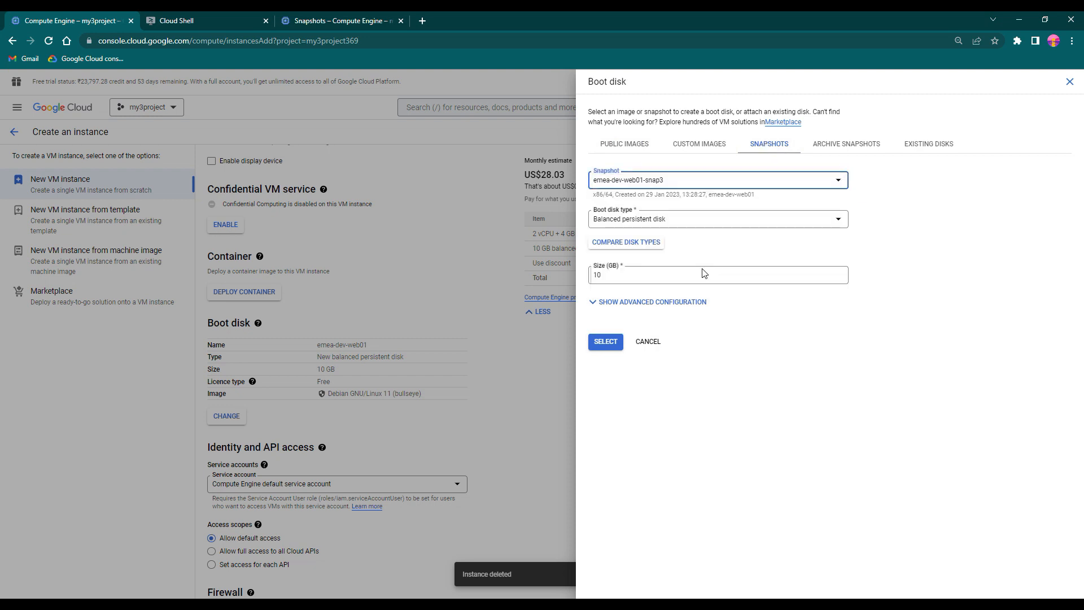
click(606, 342)
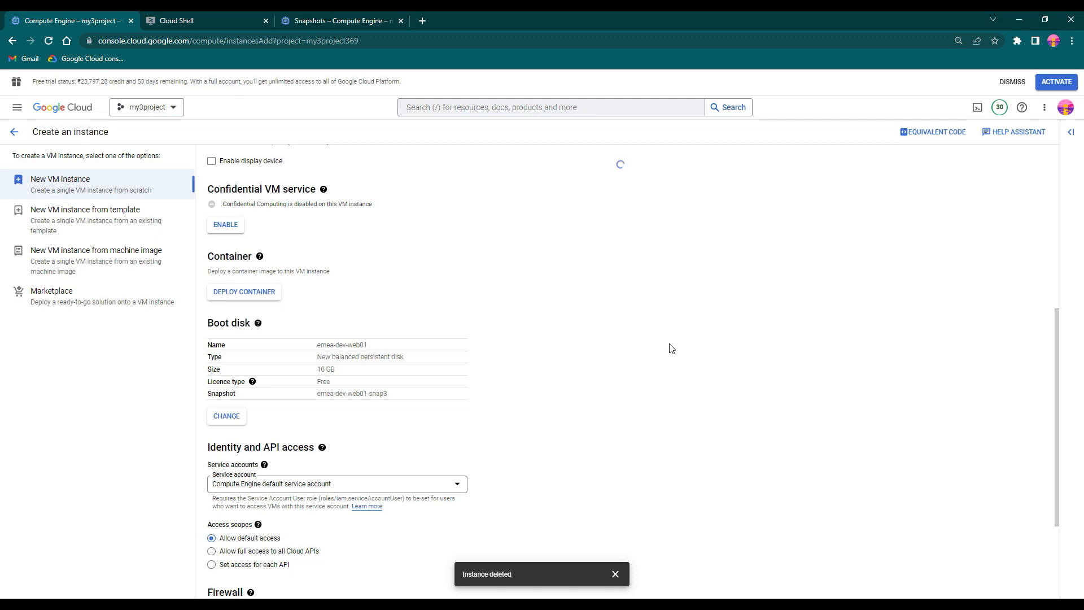
scroll(671, 348, down, 3)
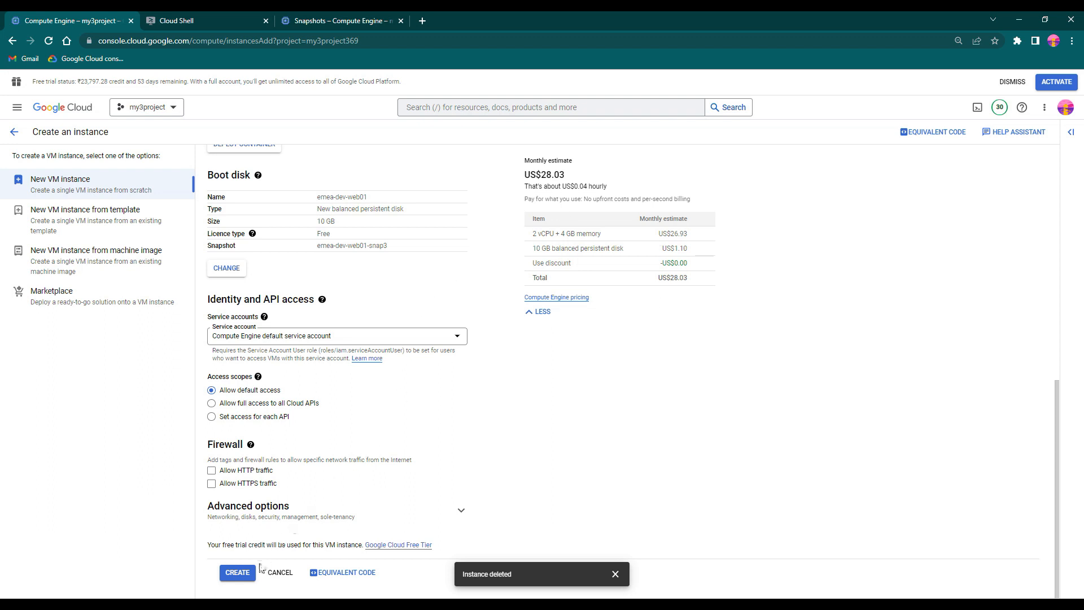
click(246, 578)
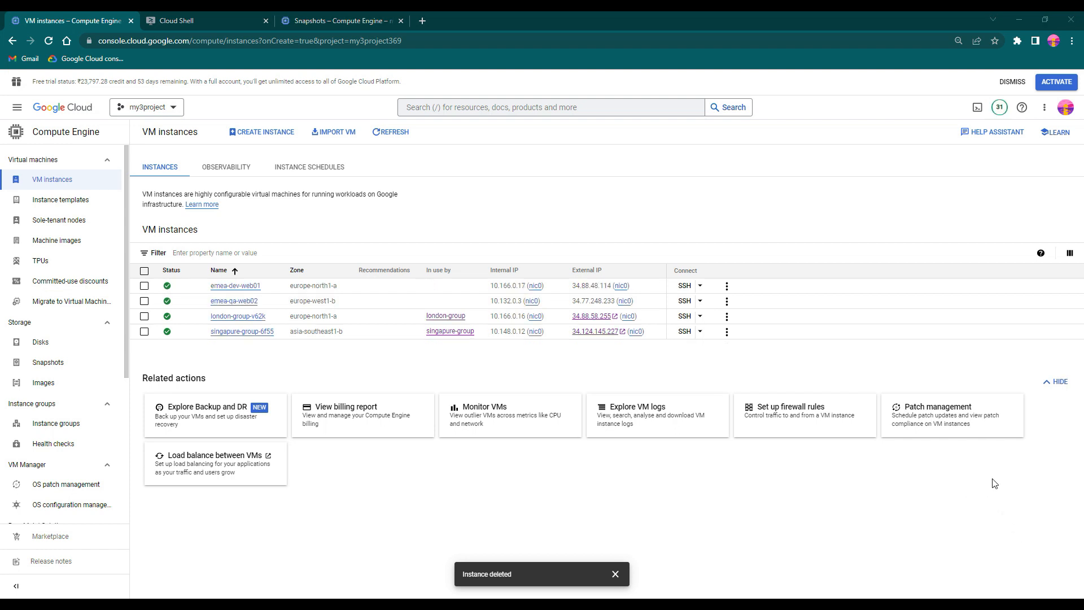
Open a maximized SSH-in-browser session on emea-dev-web01 and switch to a root shell with sudo -i.
click(690, 289)
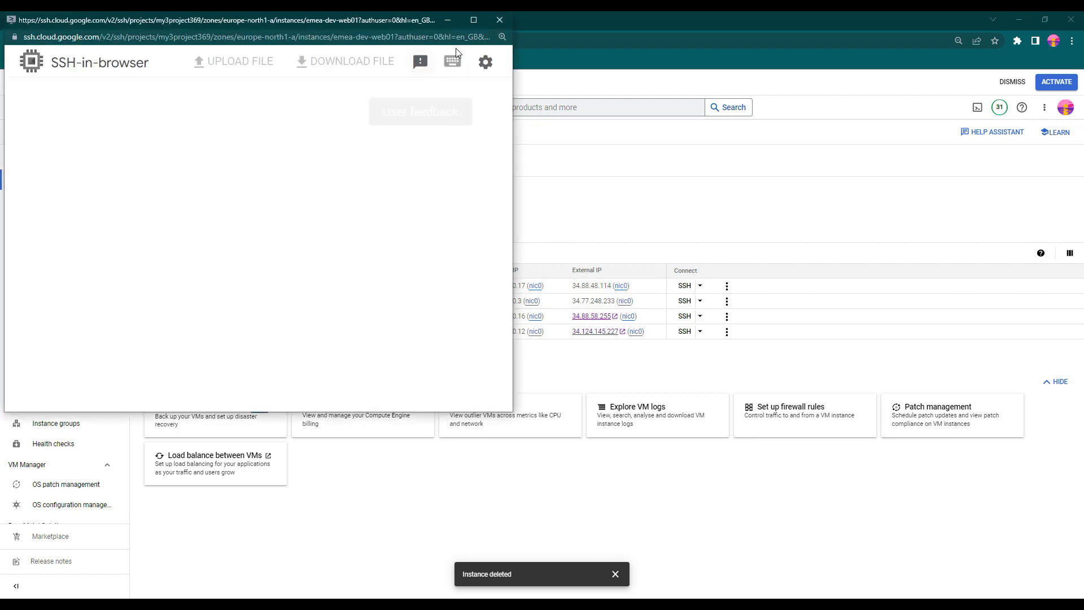
click(474, 20)
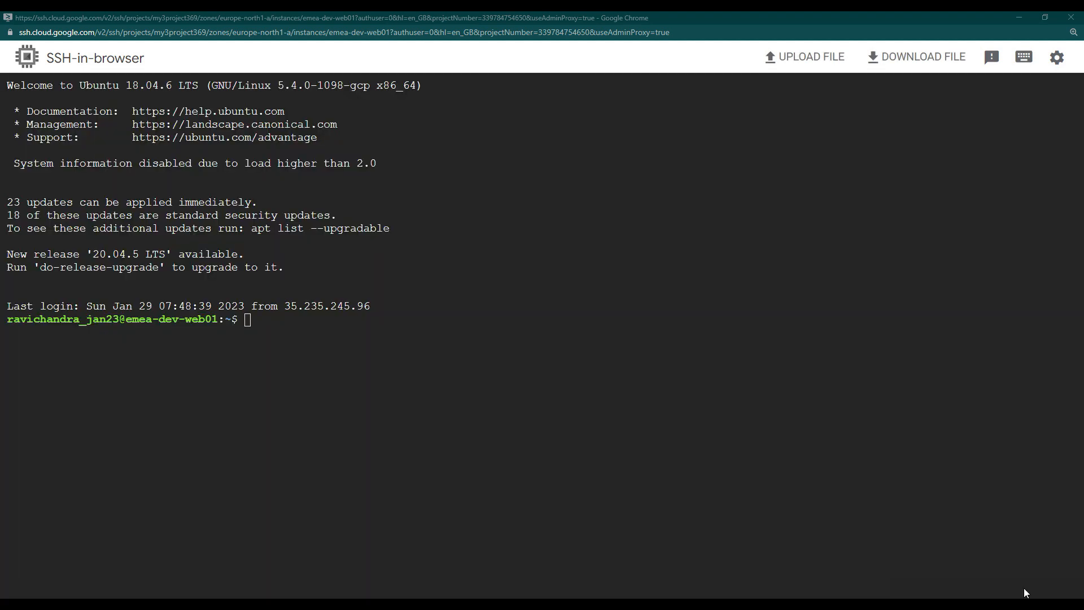
click(364, 349)
text(s)
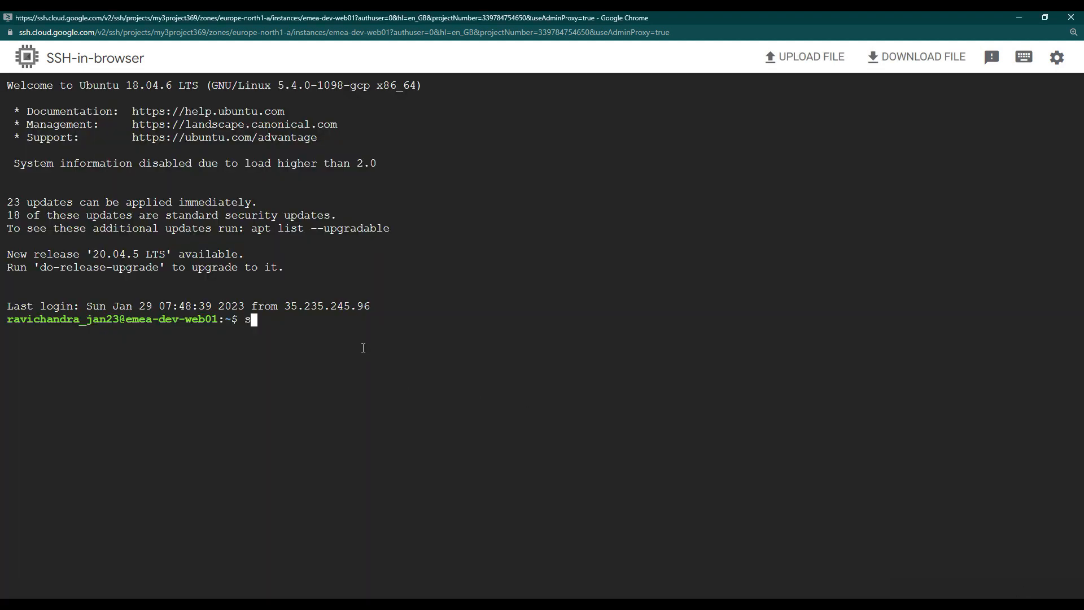
text(udo -i)
key(Return)
Go into the deploy directory and list its files in long format with ls -l.
text(cd de)
key(Tab)
key(Return)
text(s)
key(BackSpace)
text(ls -l)
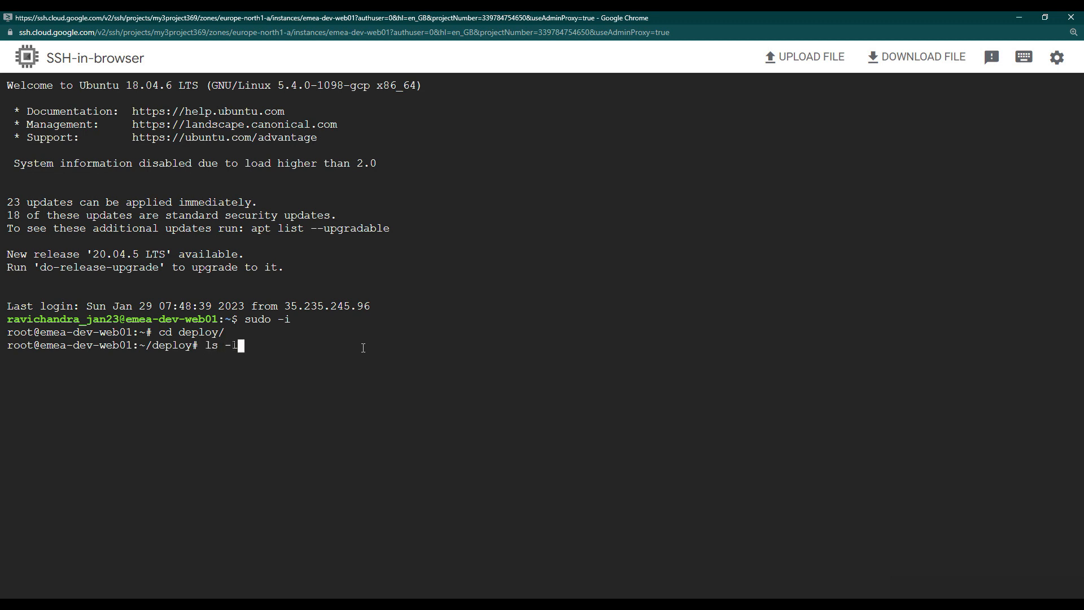
key(Return)
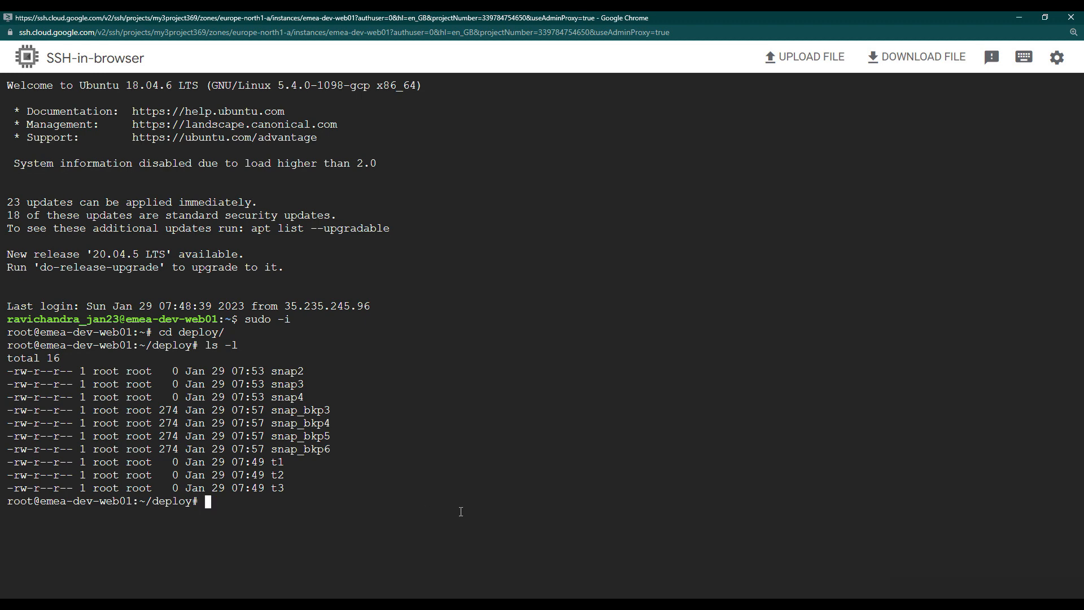
Review the third question in the Notepad notes, about an accidentally deleted second snapshot, and close the SSH session window.
key(alt+Tab)
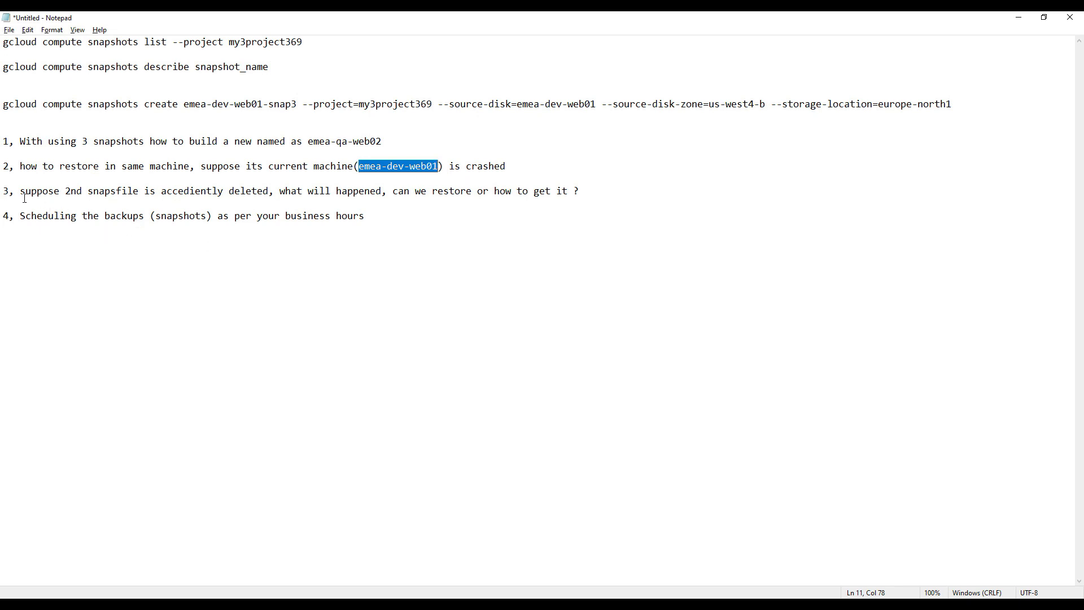
drag(21, 195, 384, 201)
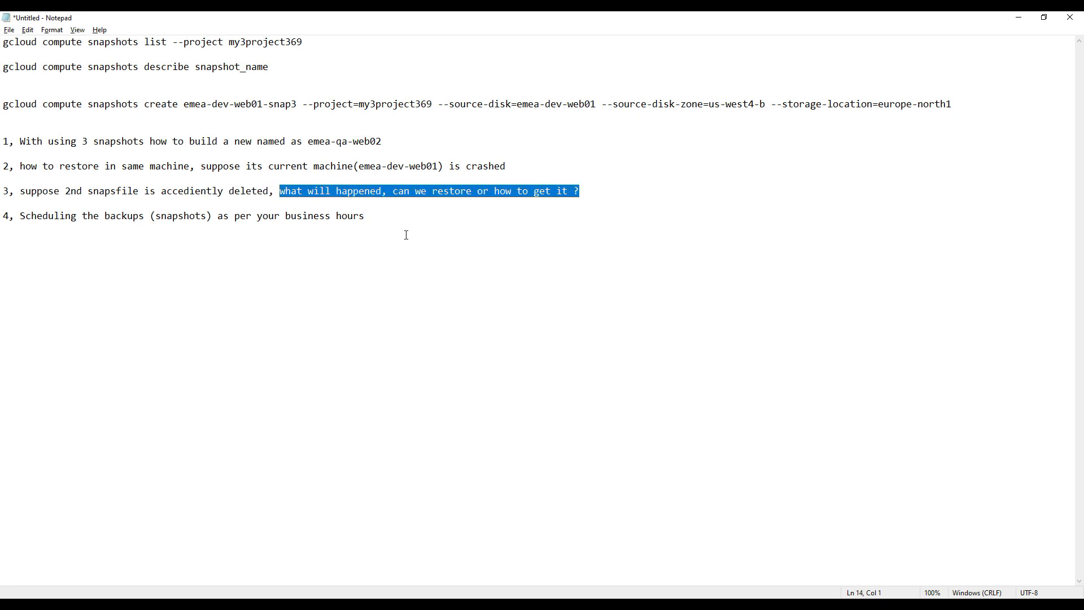
click(1022, 19)
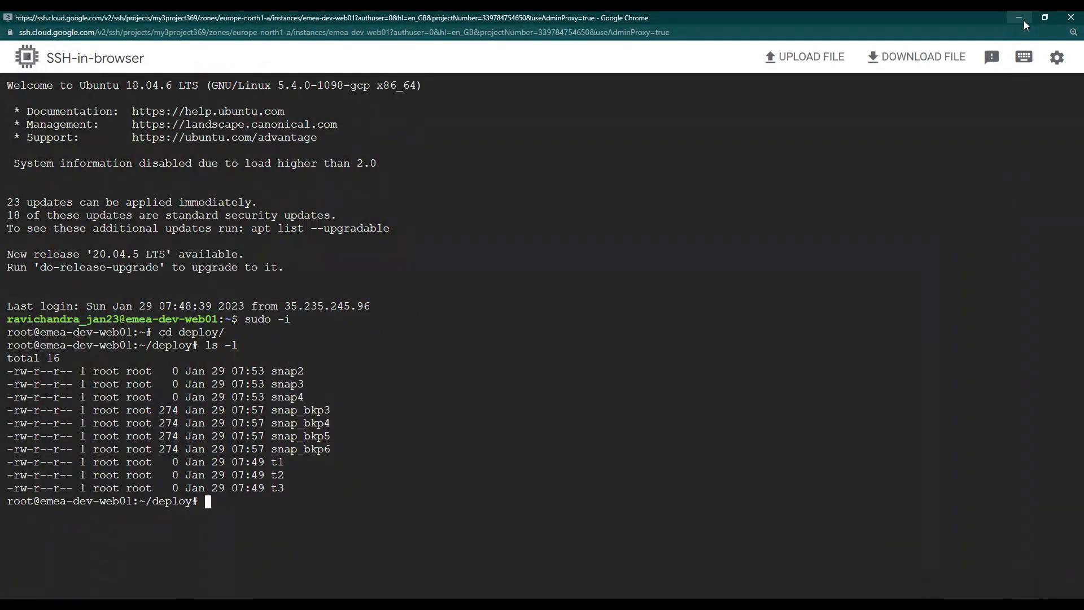
click(1070, 18)
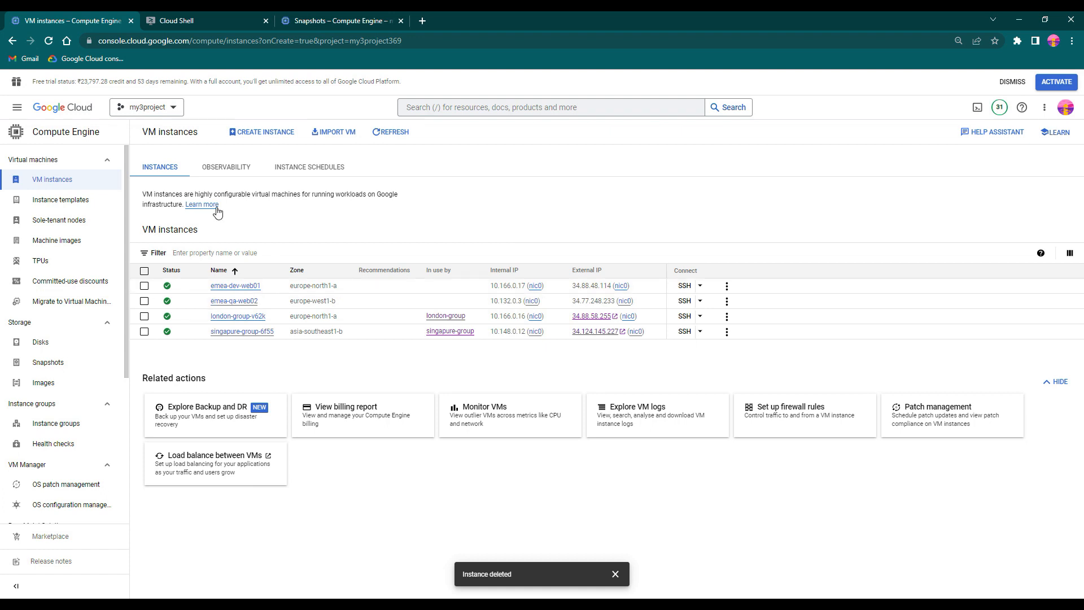
Delete the snapshot emea-dev-web01-snap2 from the Compute Engine snapshots and refresh the list.
click(331, 18)
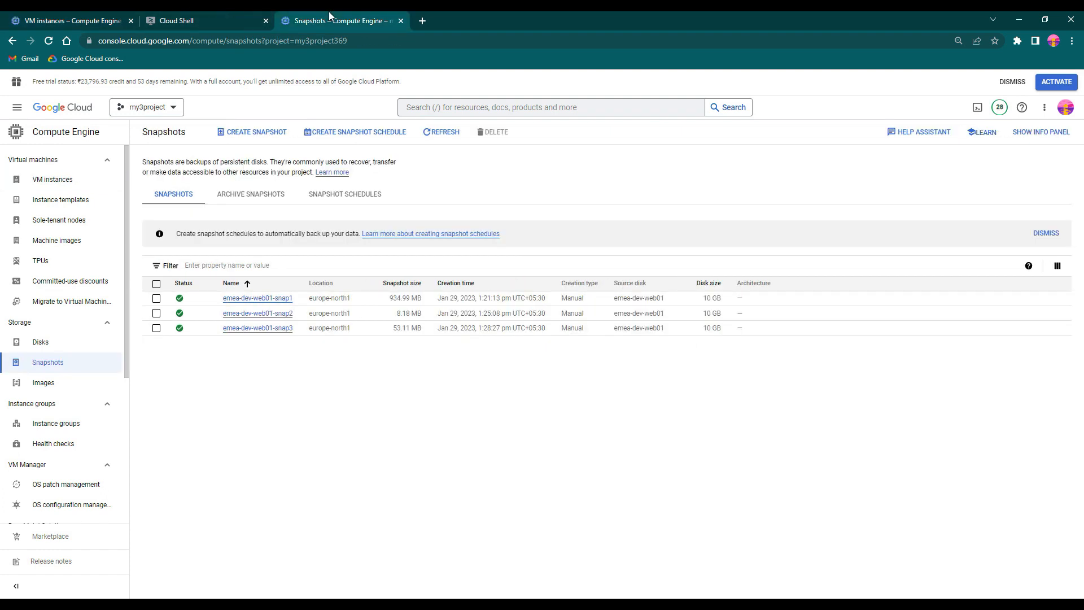
click(157, 314)
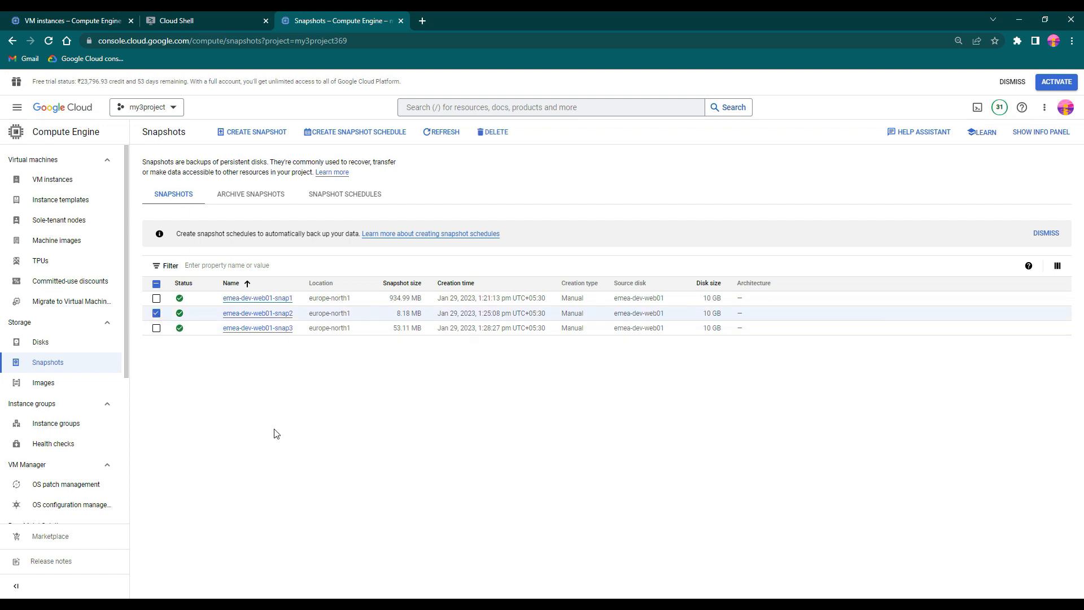
click(390, 317)
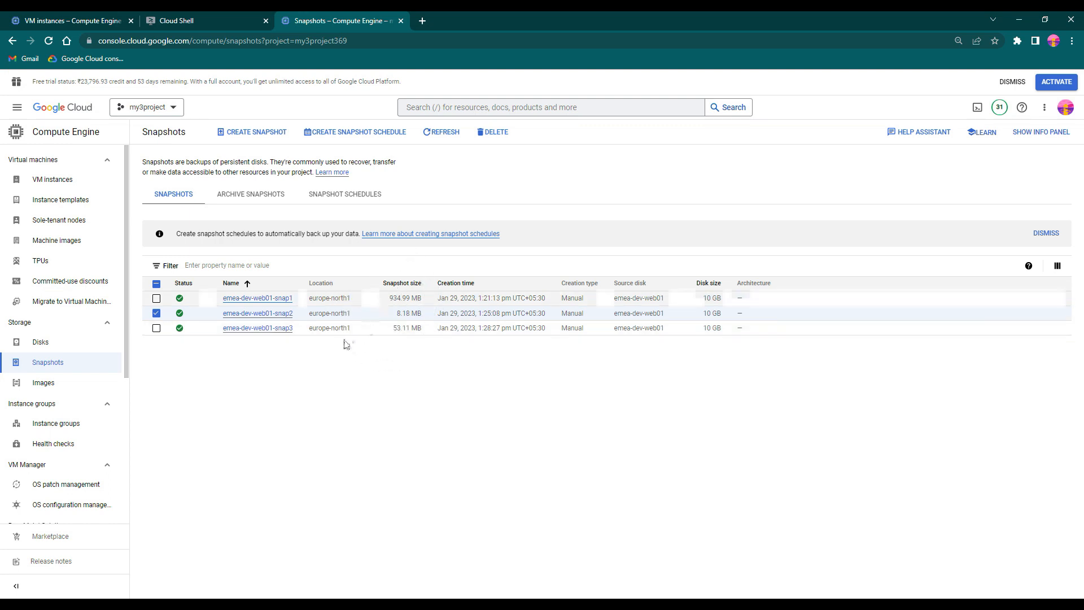
click(501, 133)
click(614, 351)
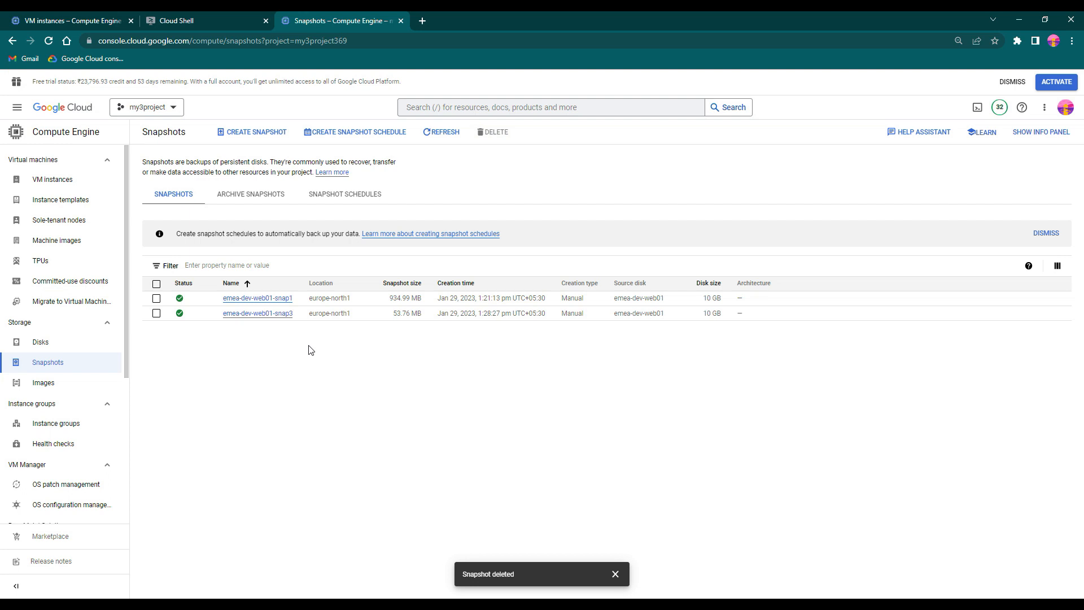
click(450, 137)
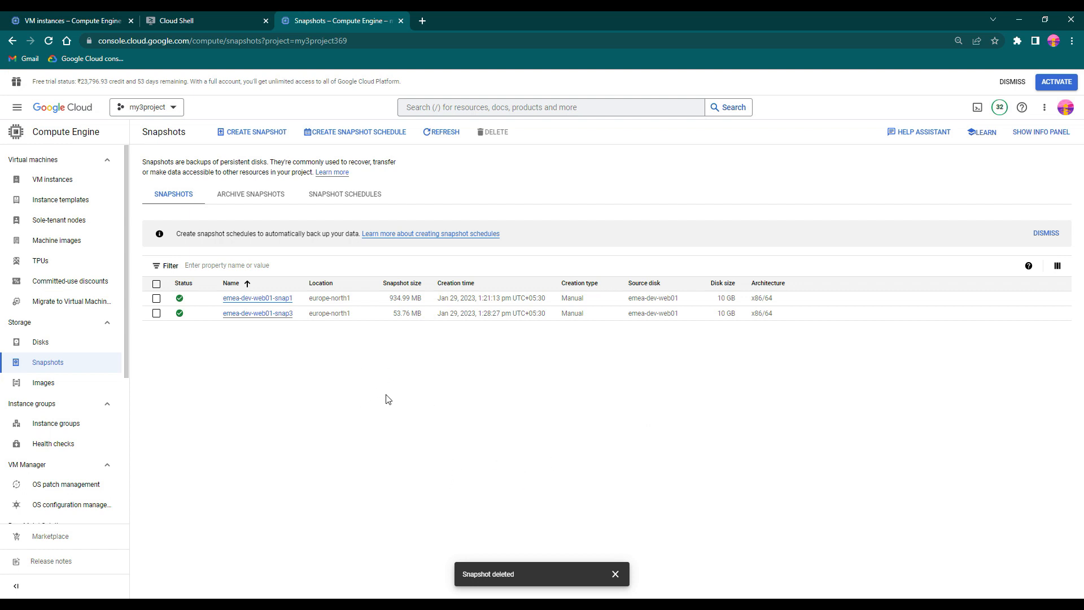
Start creating a new VM instance from scratch and name it recoveryvm1.
click(80, 191)
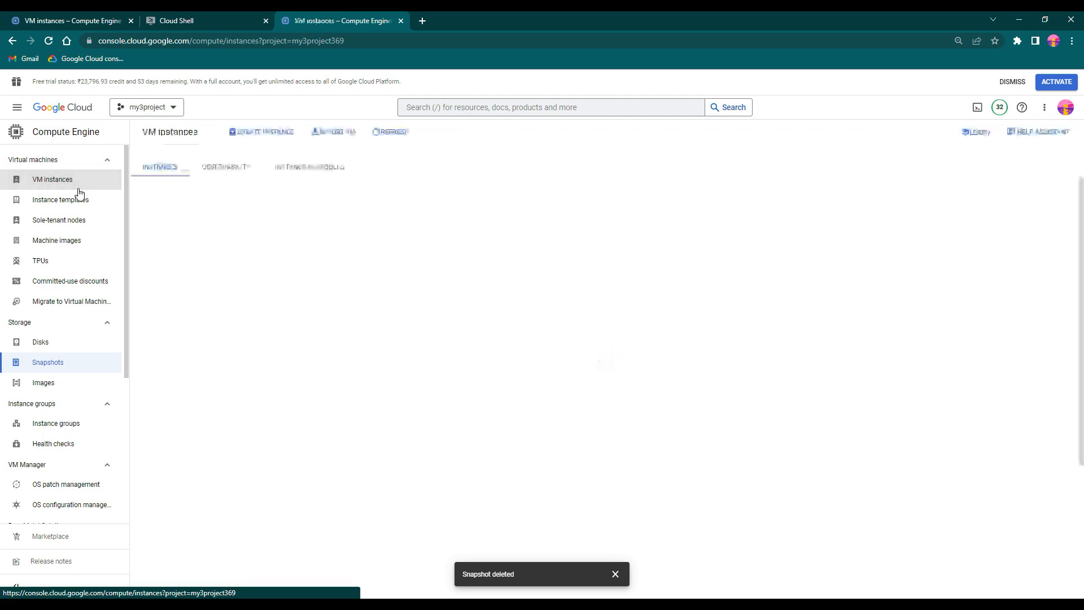
click(287, 136)
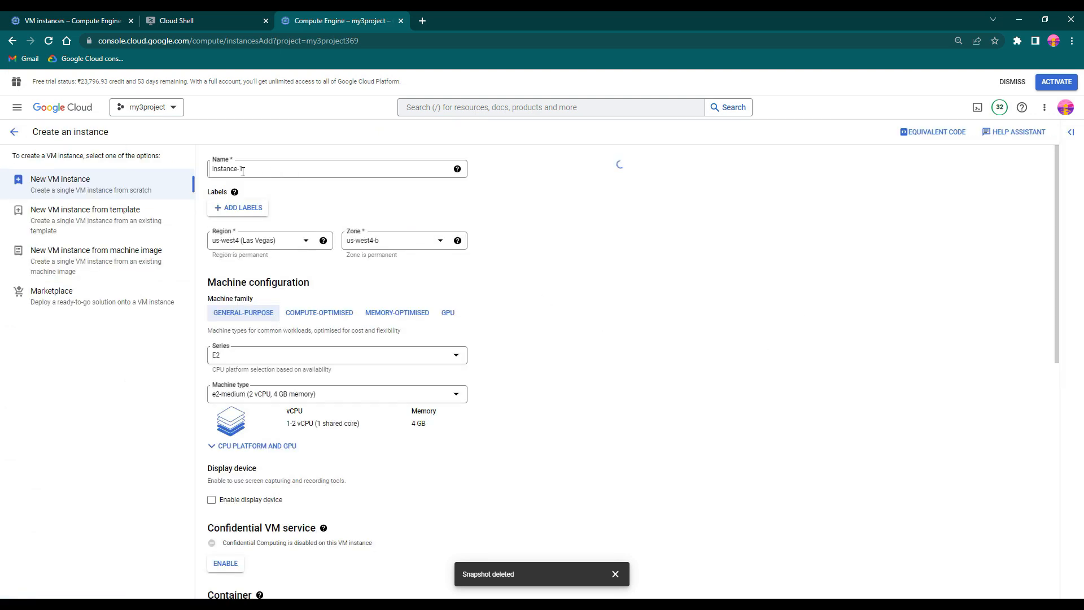
drag(238, 171, 198, 180)
text(recoveryvm1)
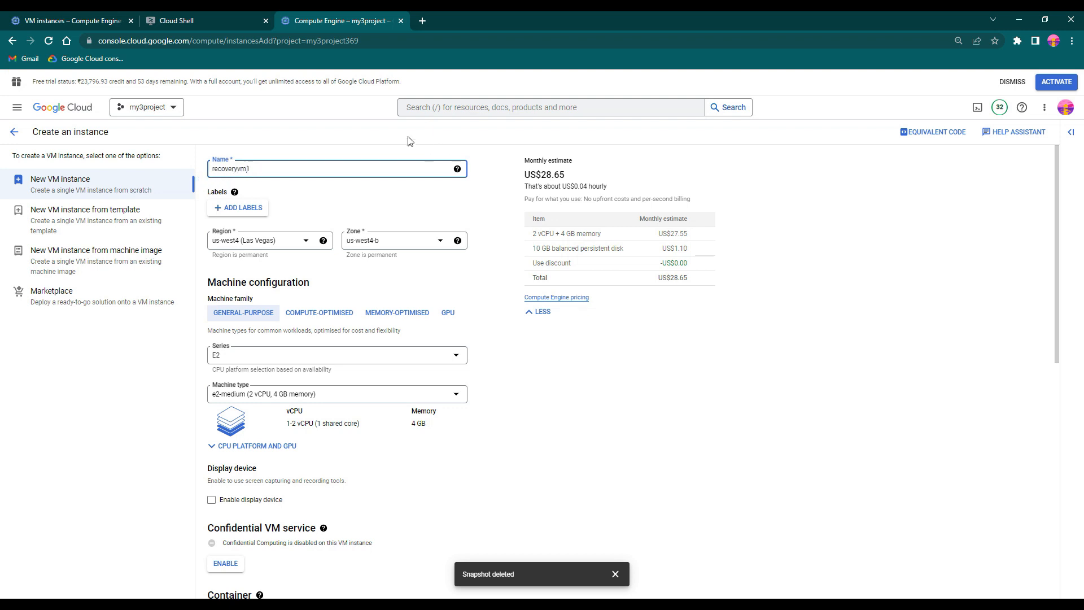
Change the new instance's boot disk source to the snapshot emea-dev-web01-snap3.
scroll(595, 343, down, 7)
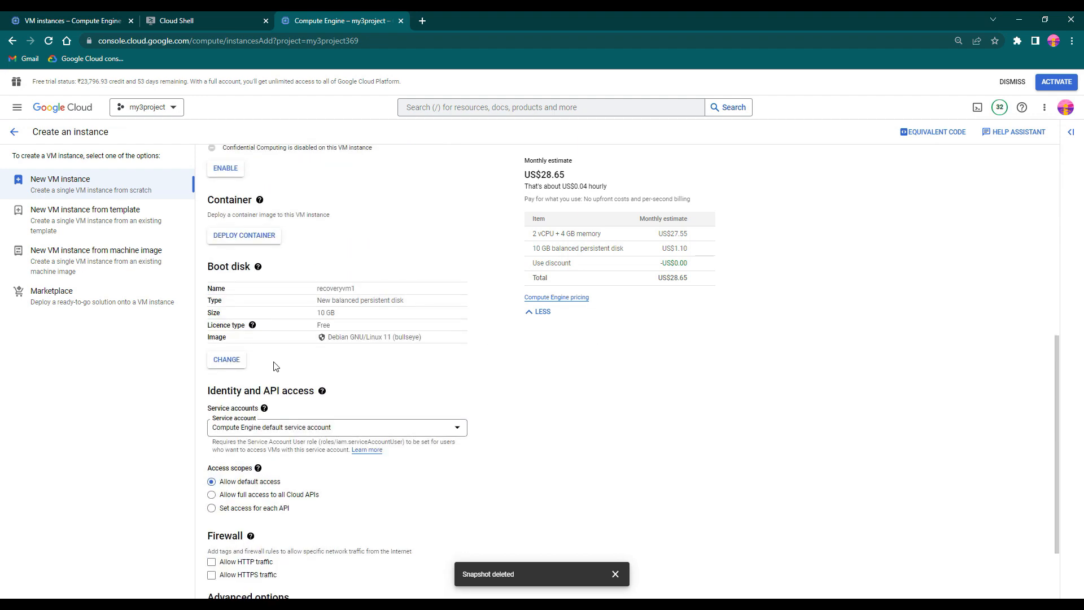
click(238, 367)
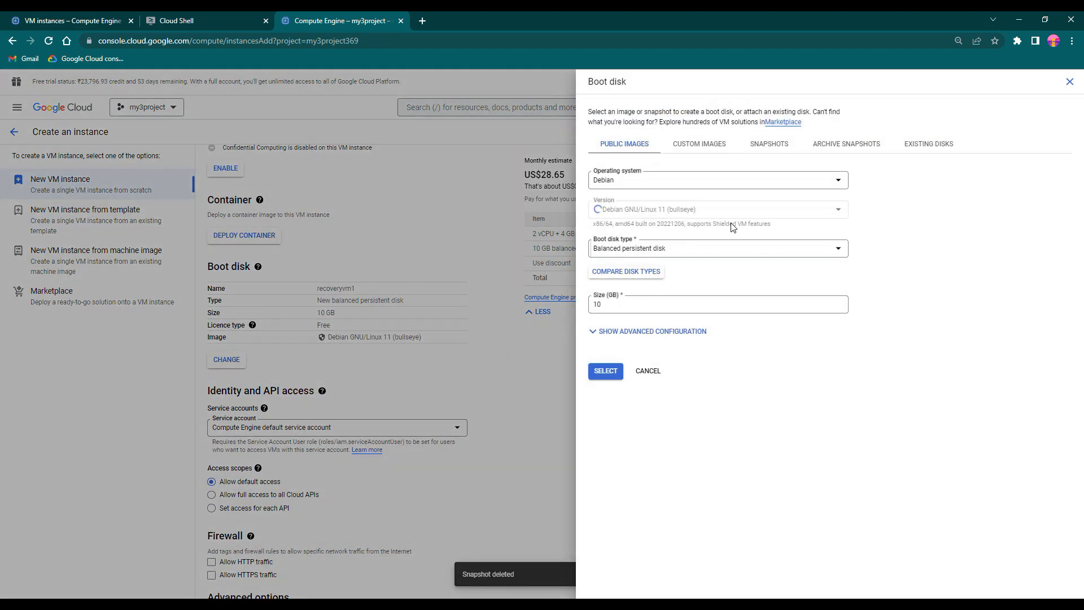
click(774, 152)
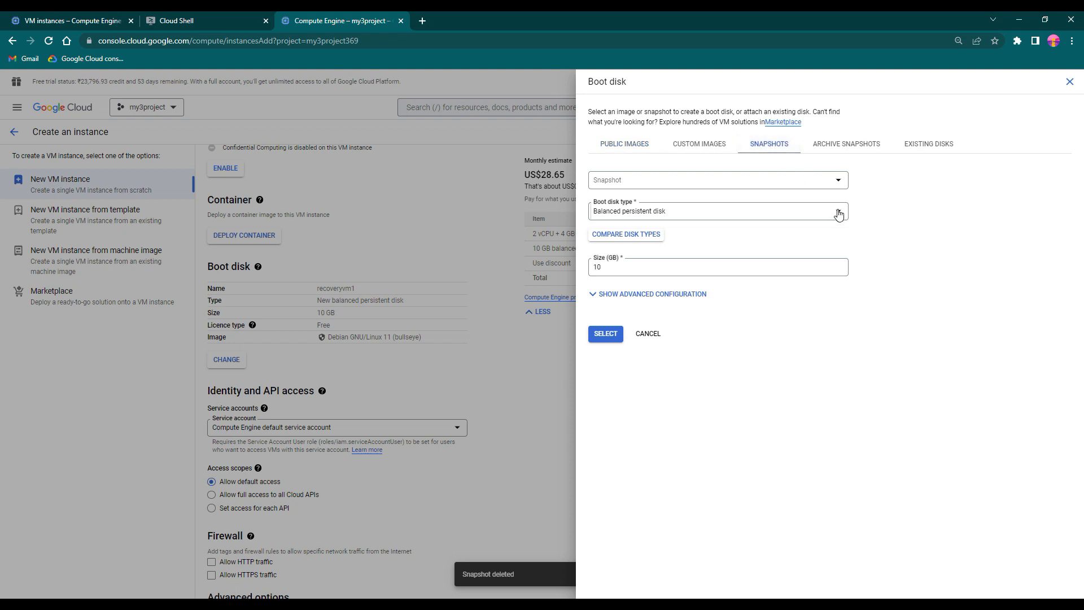
click(840, 181)
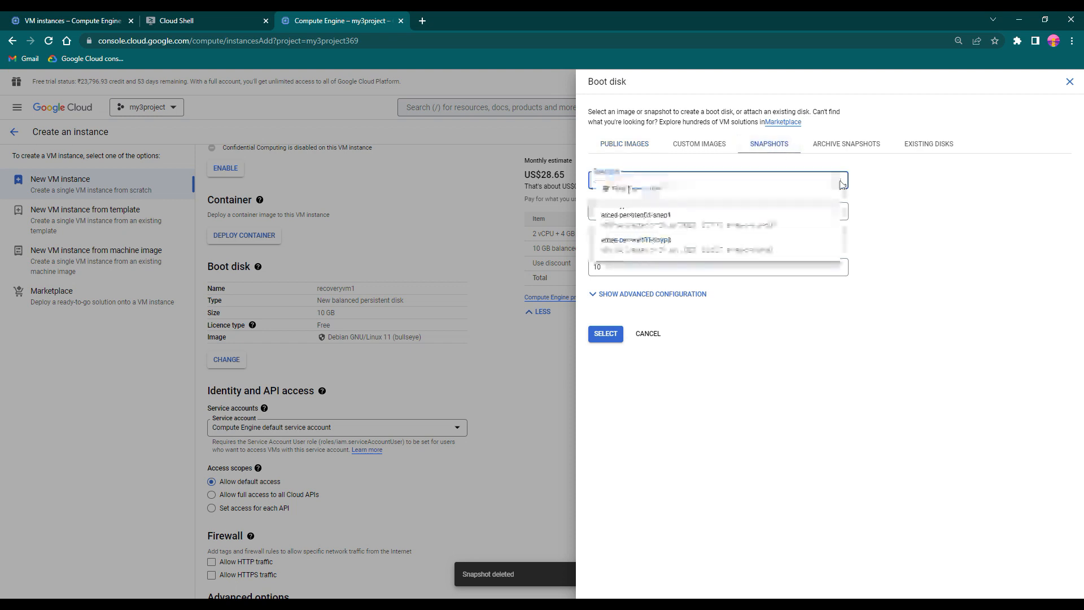
click(711, 244)
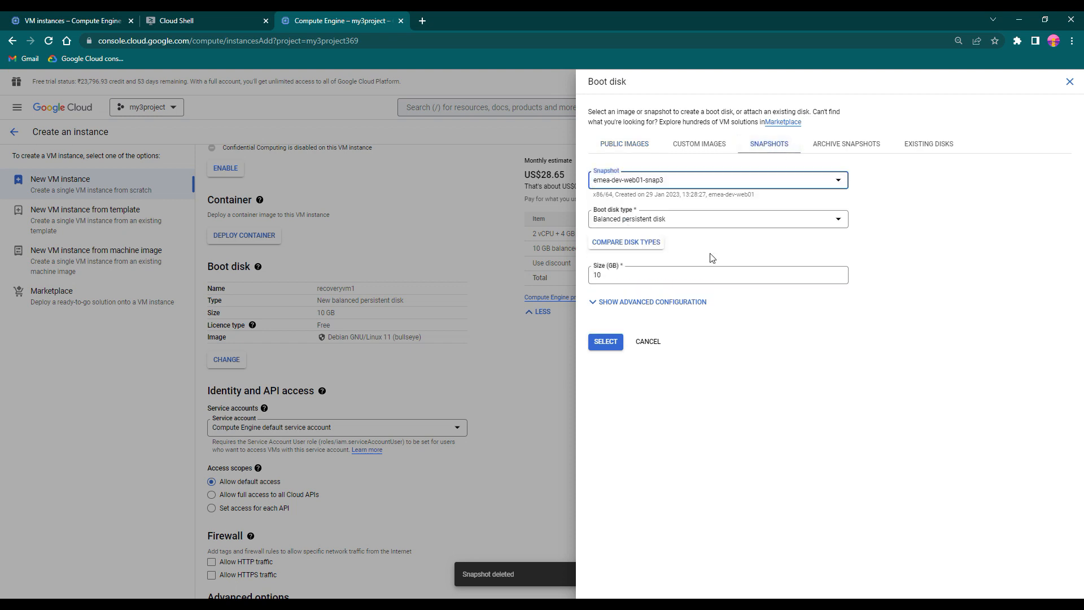
click(605, 334)
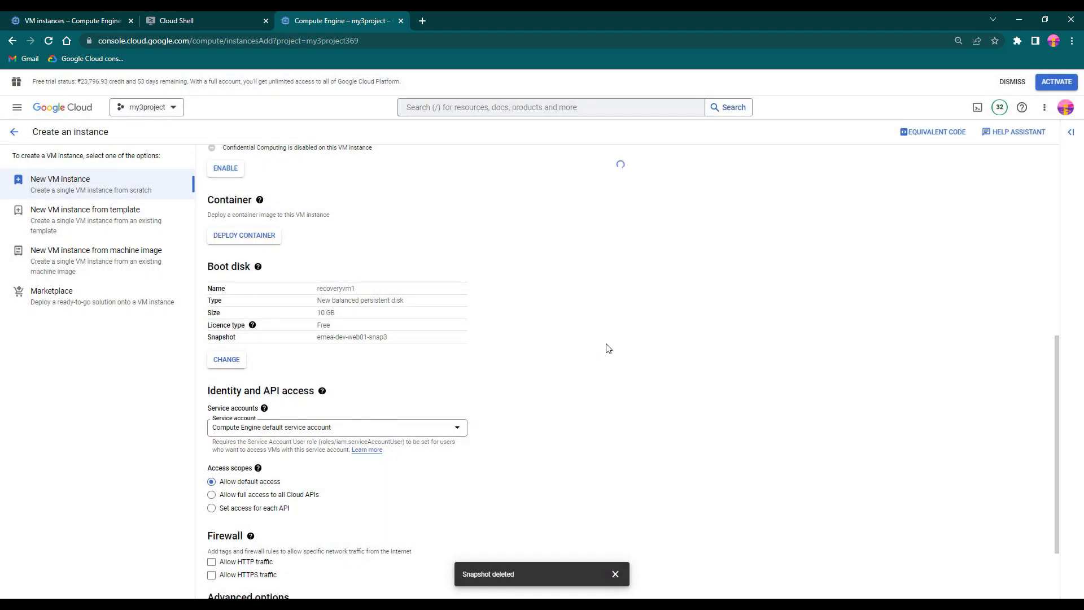
Check the instance configuration and create the VM recoveryvm1.
scroll(607, 347, down, 2)
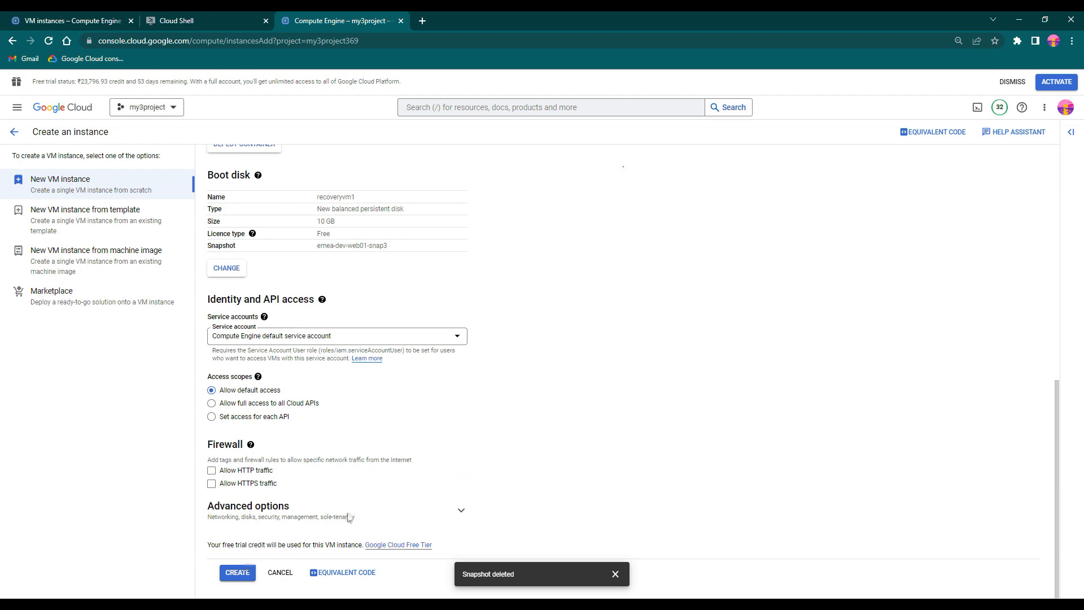
scroll(615, 311, up, 5)
scroll(616, 310, up, 3)
scroll(617, 311, down, 8)
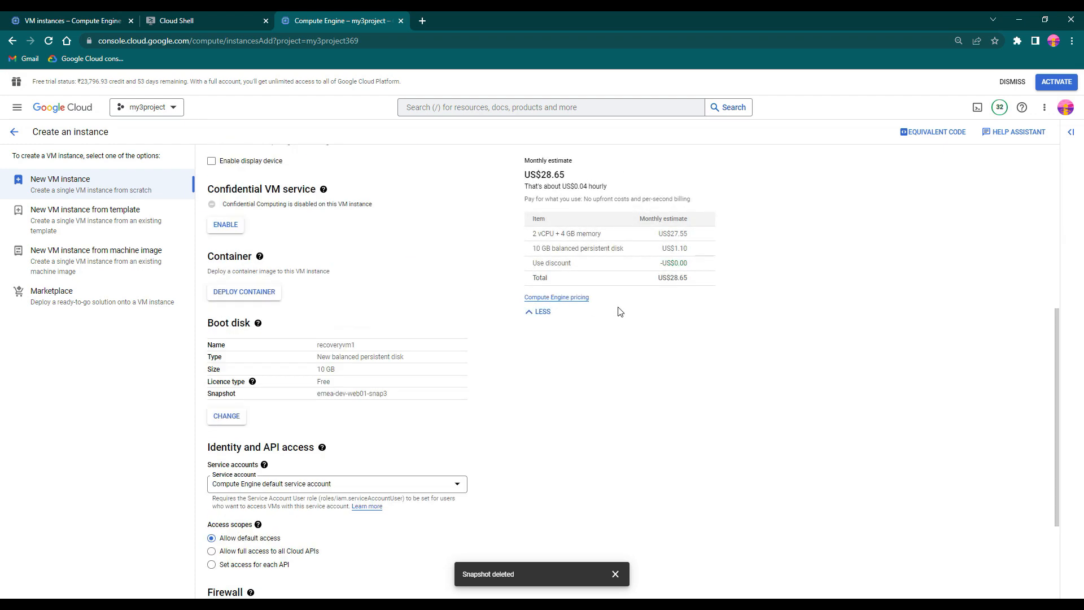
click(236, 573)
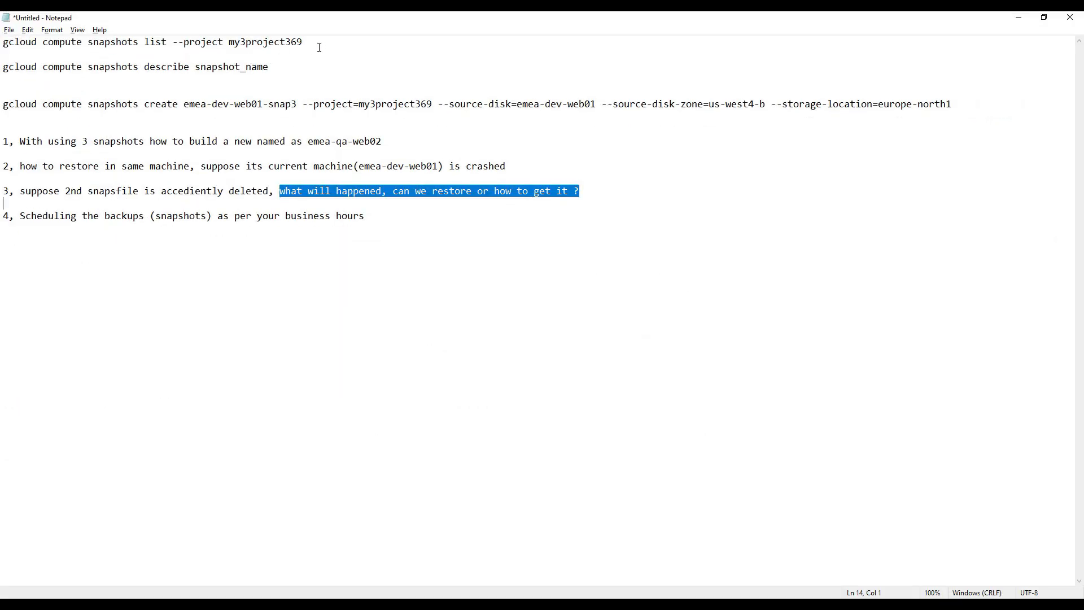
Copy the command gcloud compute snapshots list --project my3project369 from the Notepad notes.
drag(320, 48, 3, 43)
click(286, 57)
drag(286, 60, 5, 42)
key(ctrl+c)
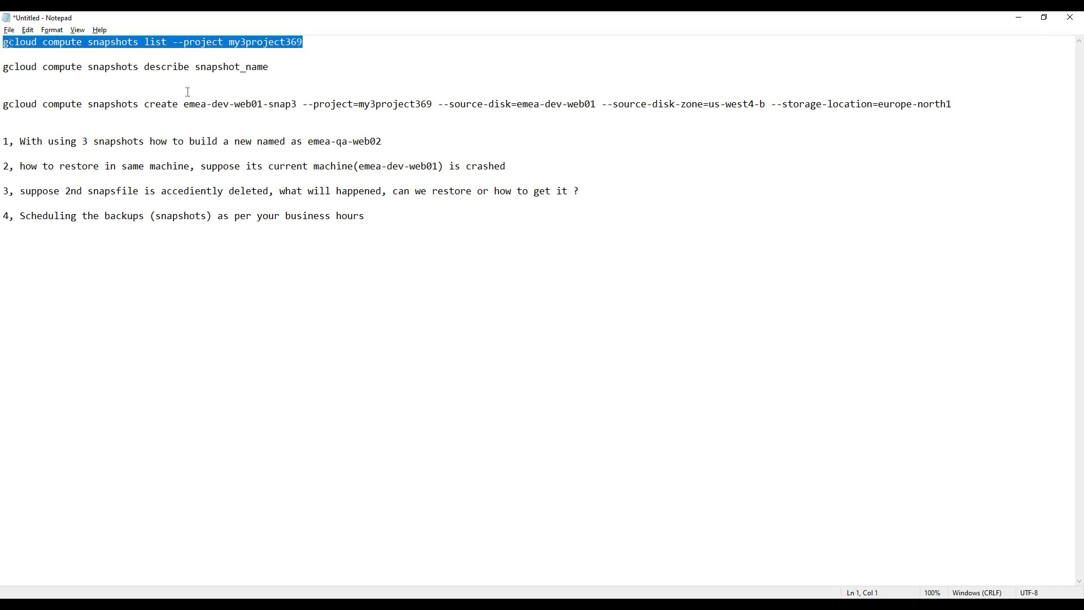
Switch to Cloud Shell, reconnect the session, run the copied snapshot list command for my3project369 and authorise the credential use.
click(1019, 17)
click(195, 21)
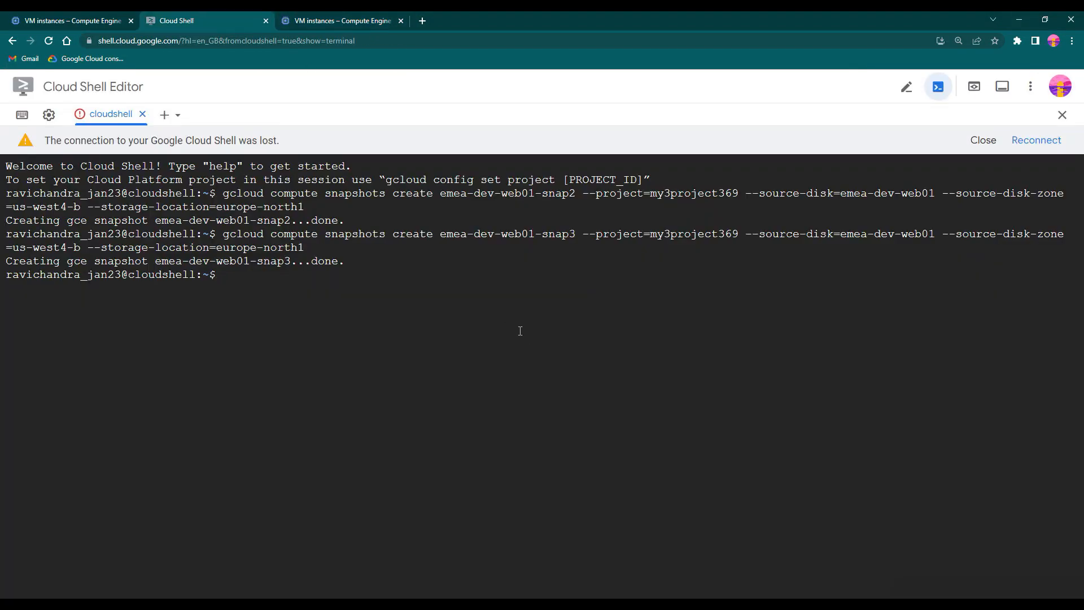
click(1038, 140)
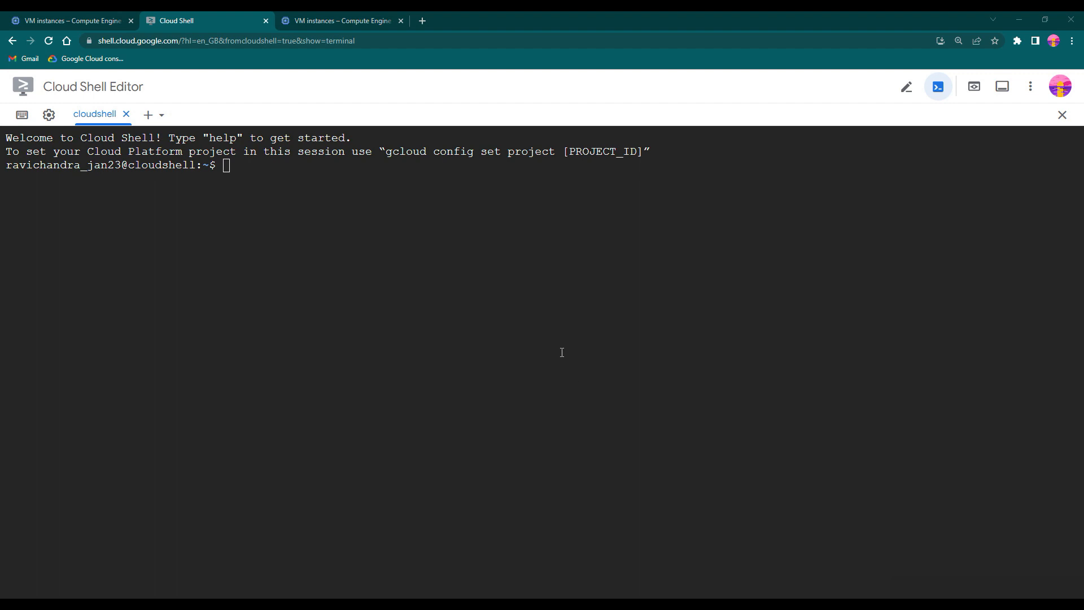
key(ctrl+v)
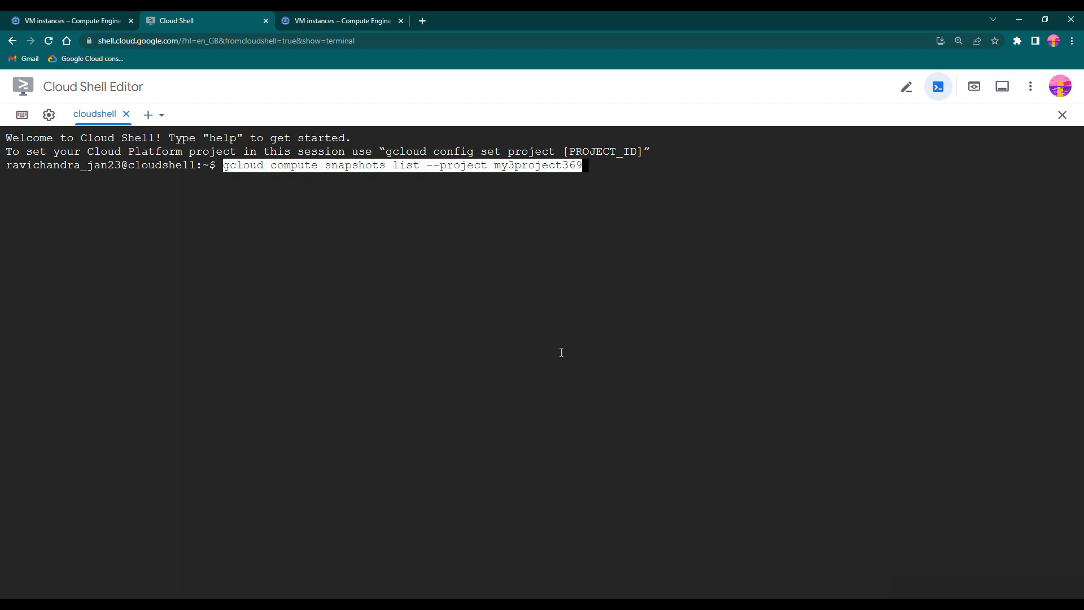
key(Return)
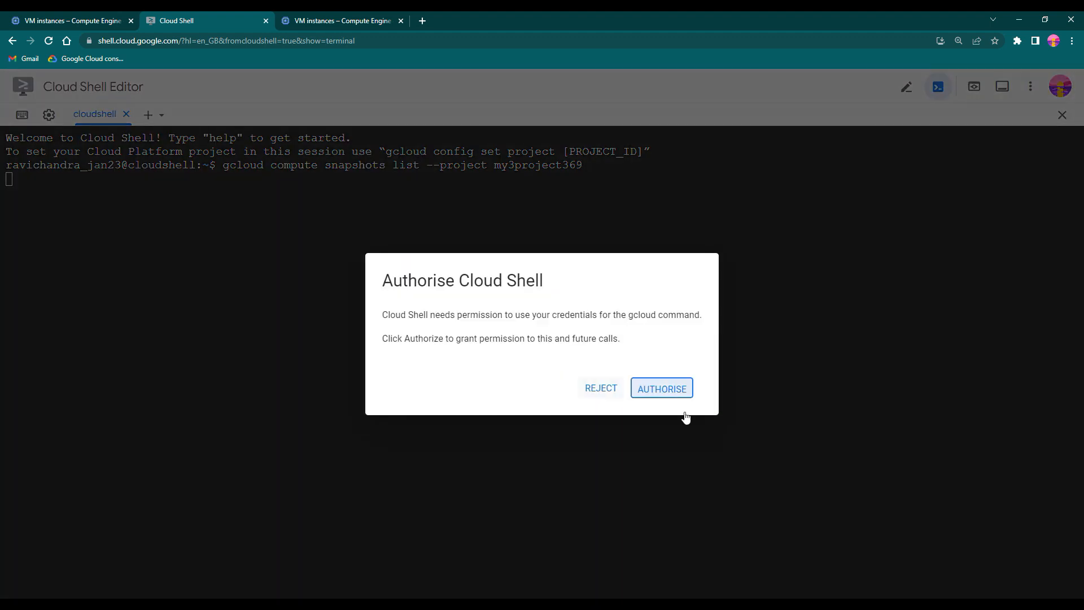
click(663, 392)
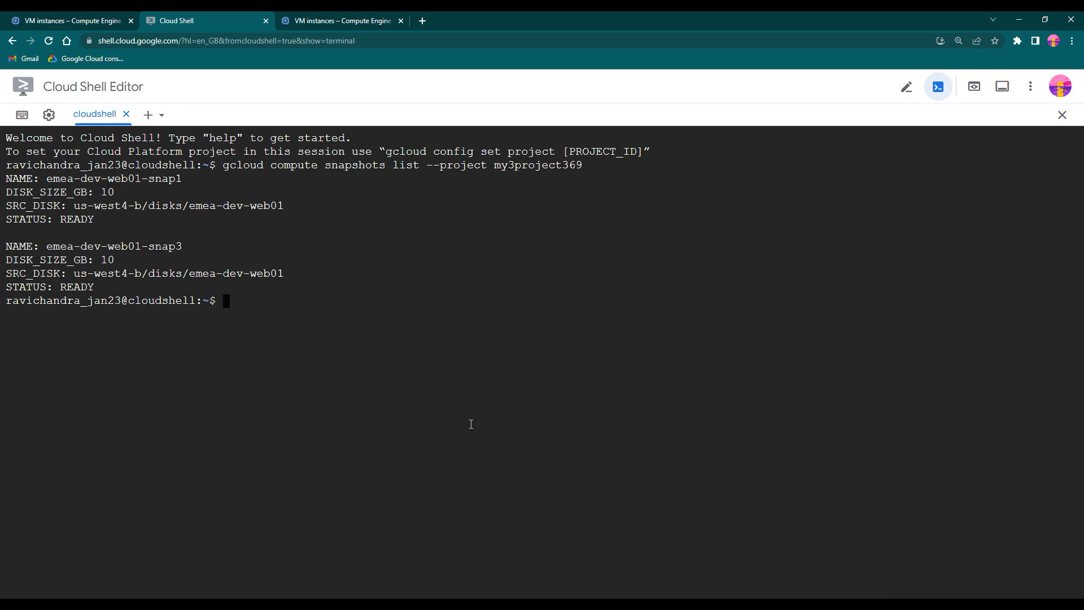
Try to describe the snapshot with gcloud compute snapshots describe emea-dev-web01-snap3, taking the command from Notepad and the name from the listing.
key(alt+Tab)
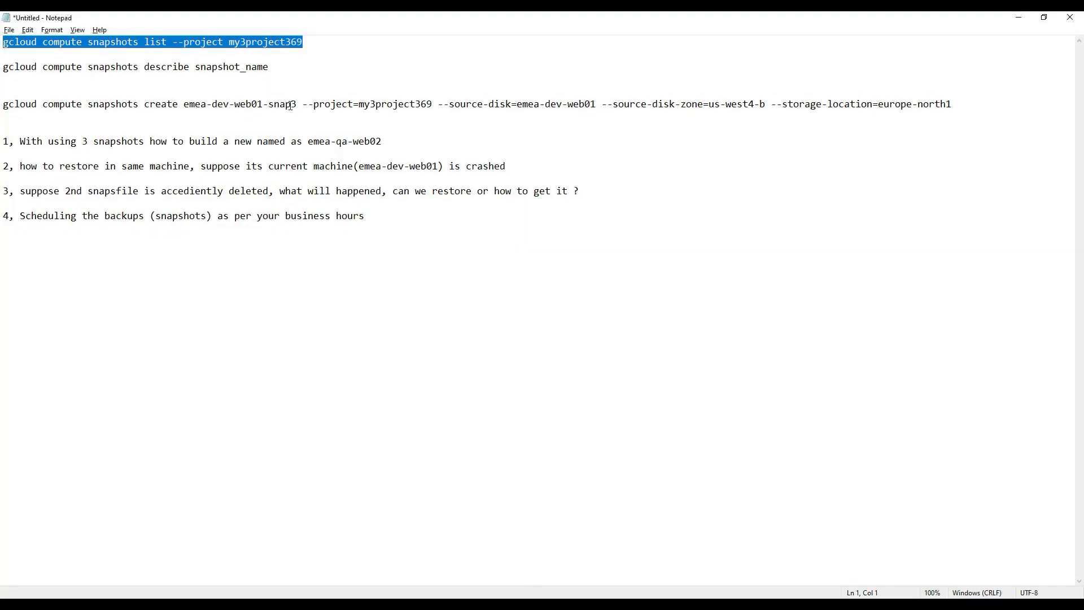
drag(5, 67, 192, 69)
key(ctrl+c)
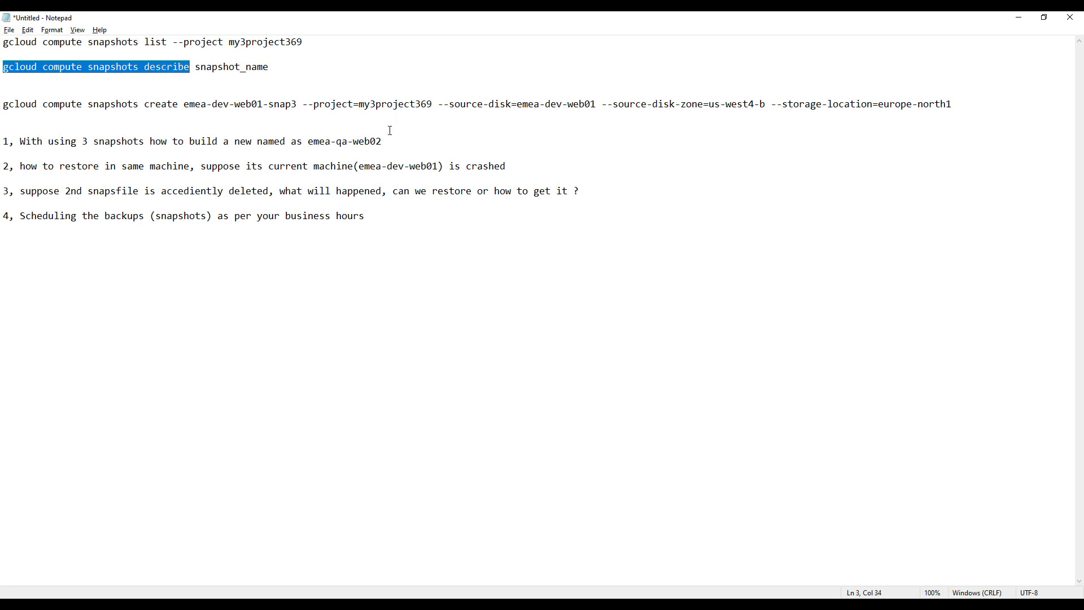
key(alt+Tab)
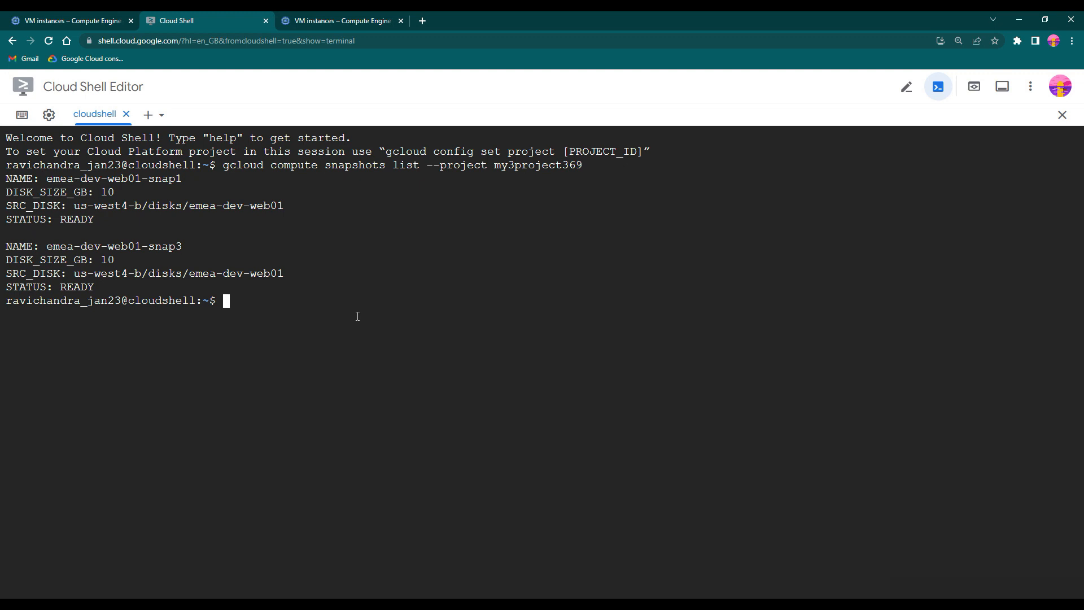
key(ctrl+v)
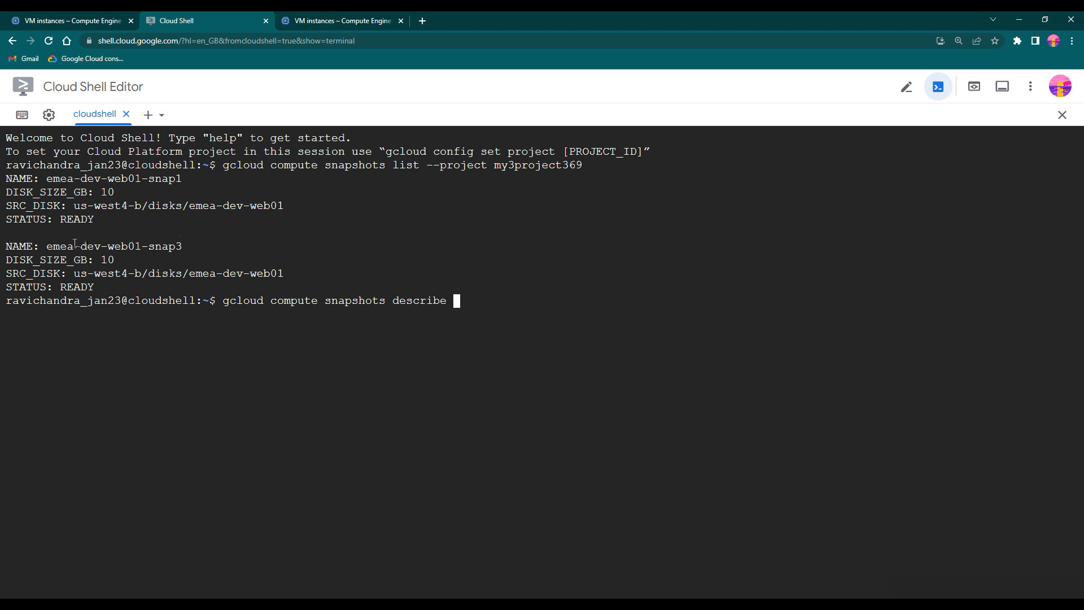
drag(48, 246, 183, 247)
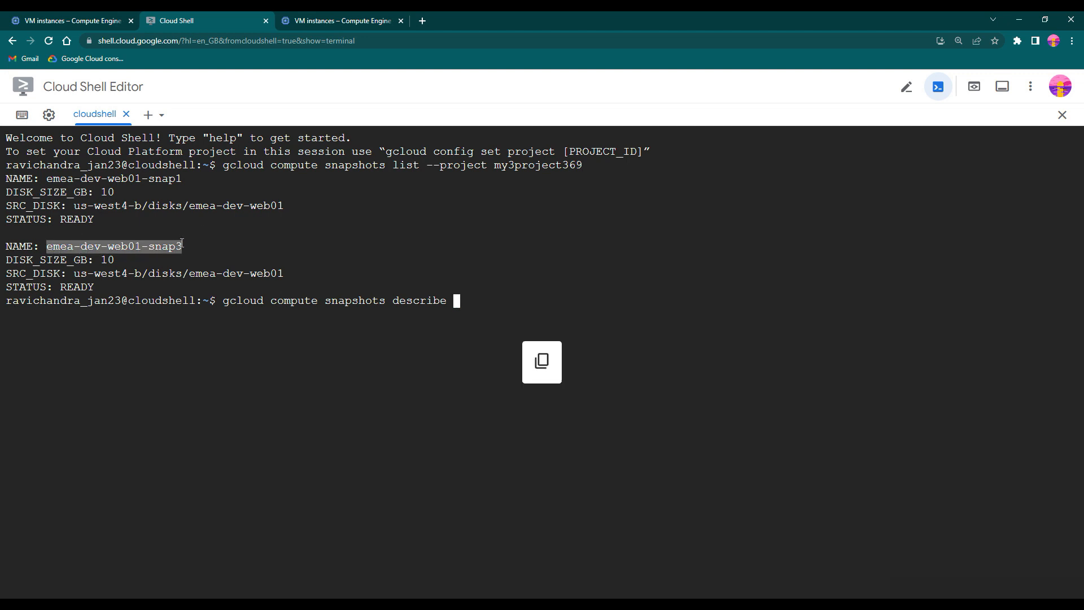
text(emea-dev-web01-snap3)
key(Return)
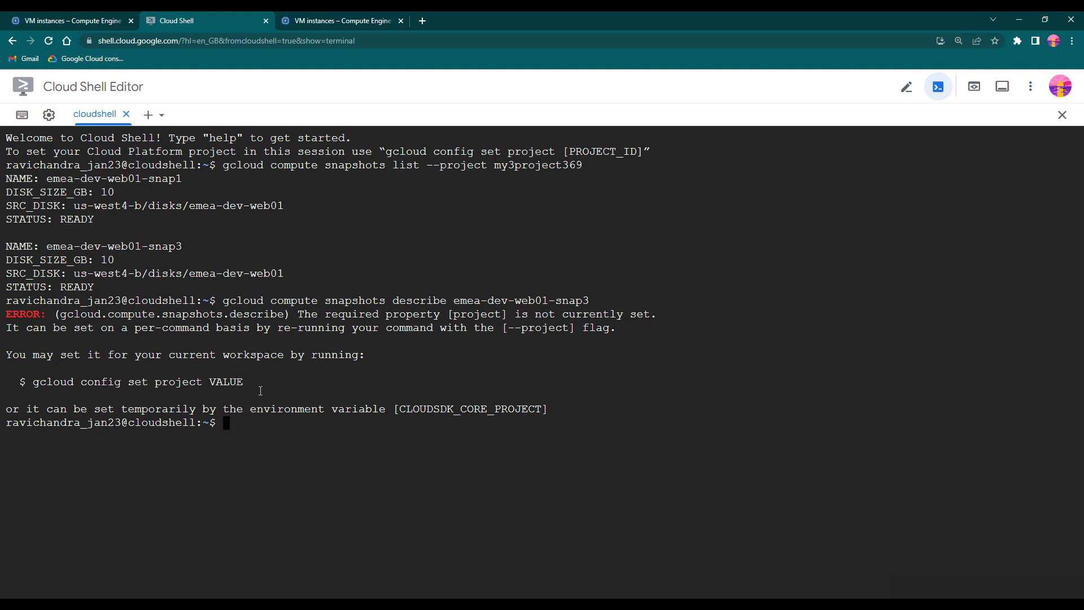
Run gcloud compute snapshots --project my3project369 describe emea-dev-web01-snap3 and highlight the source disk ID in the output.
drag(224, 165, 386, 165)
text(gcloud compute snapshots)
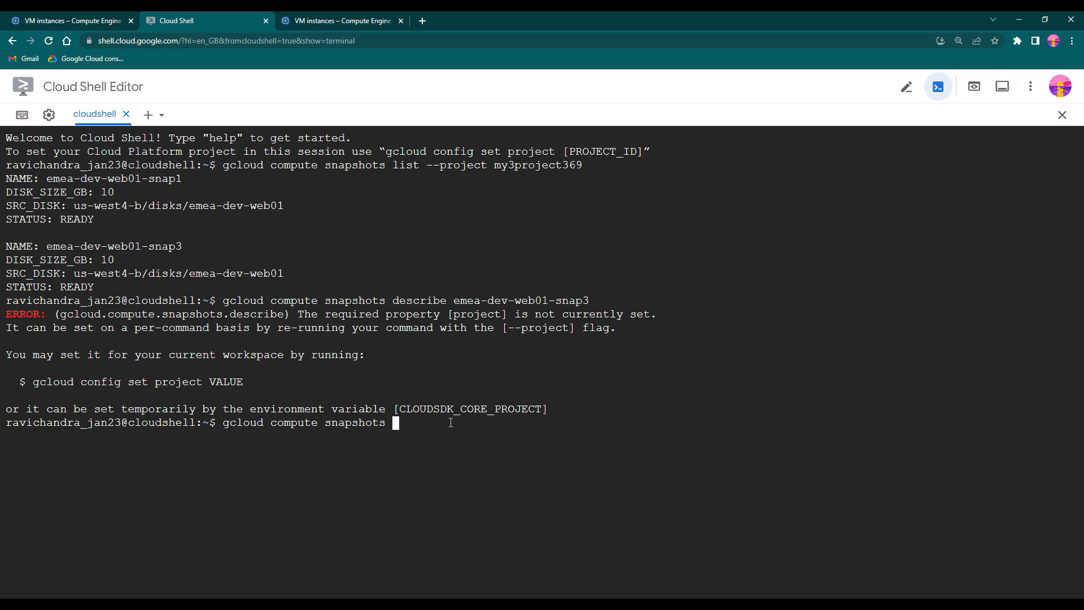
drag(427, 165, 585, 166)
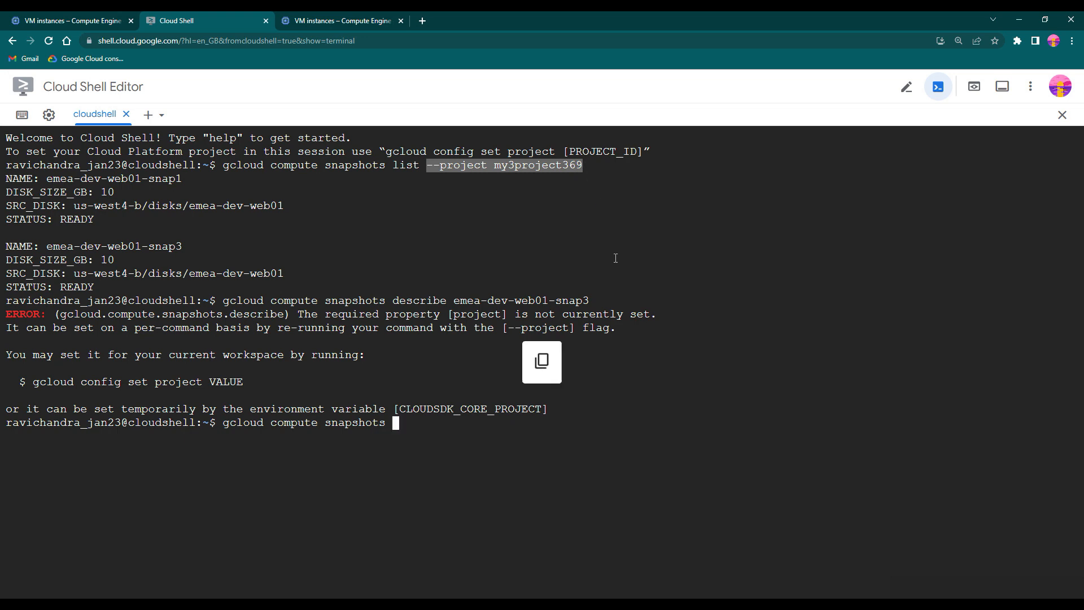
text(--project my3project369)
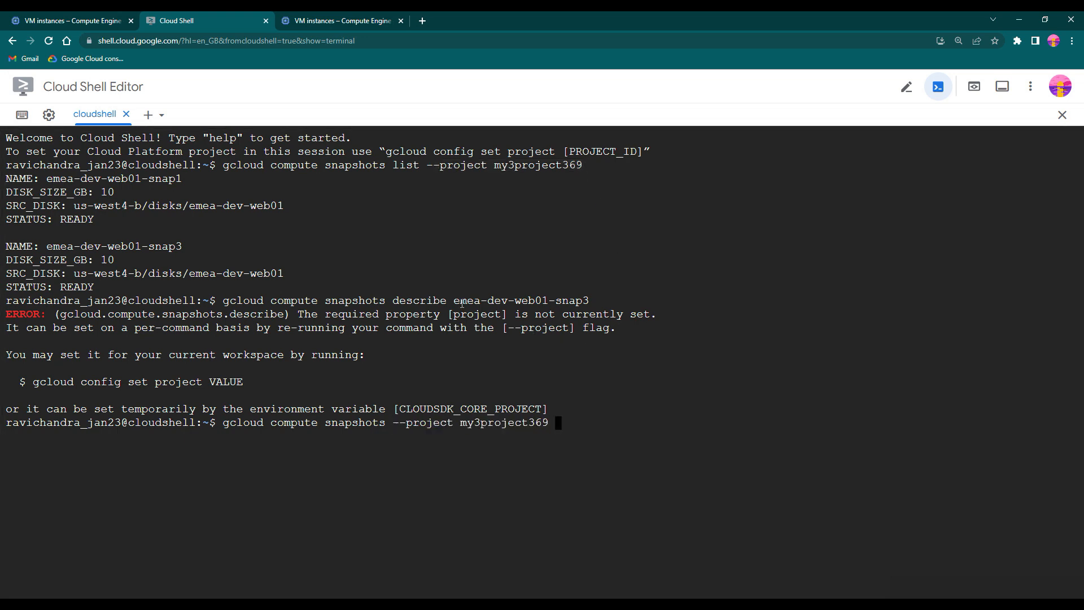
drag(396, 303, 592, 300)
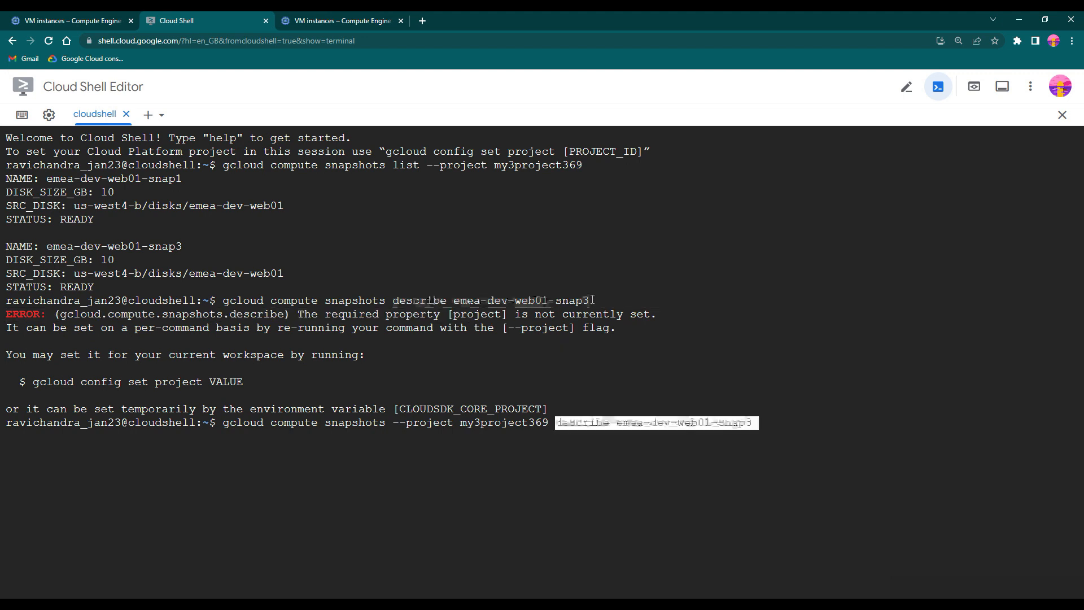
text(describe emea-dev-web01-snap3)
key(Return)
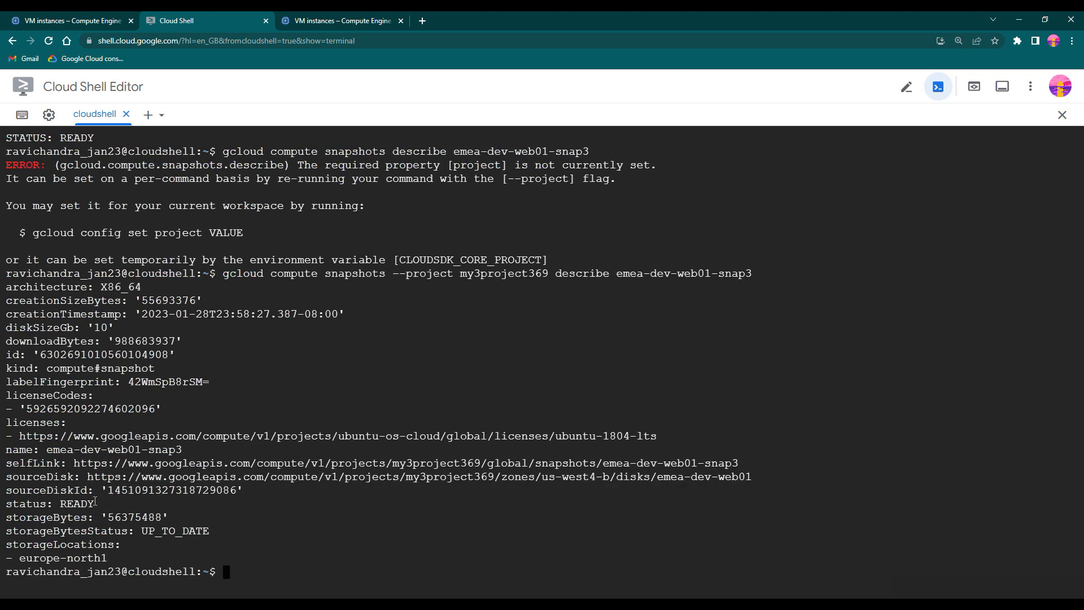
drag(107, 490, 237, 490)
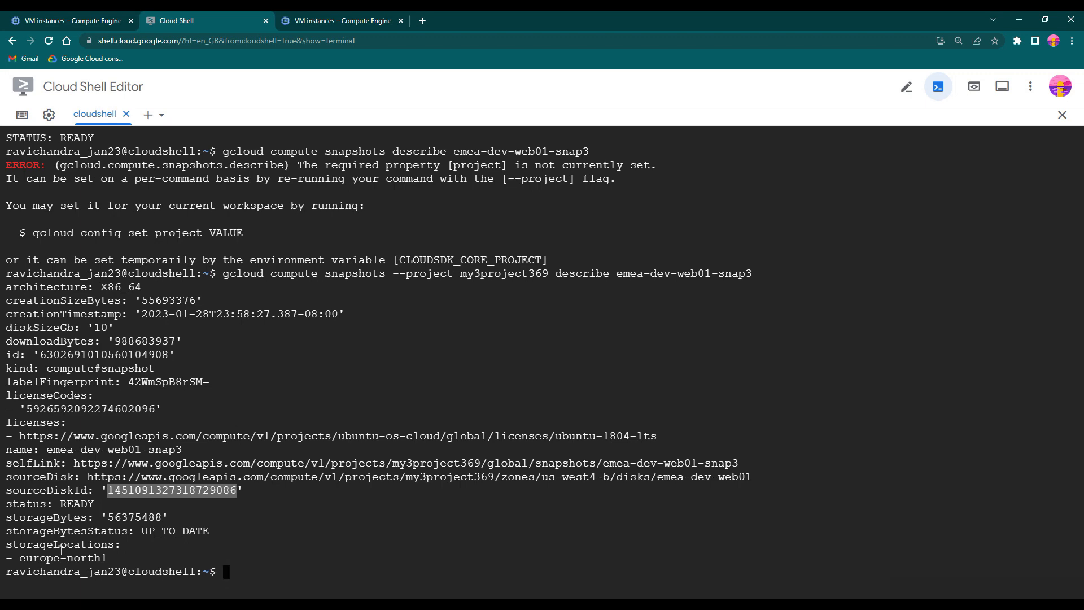
Review the fourth item in the Notepad notes, about scheduling snapshot backups per business hours, and return to Cloud Shell.
key(alt+Tab)
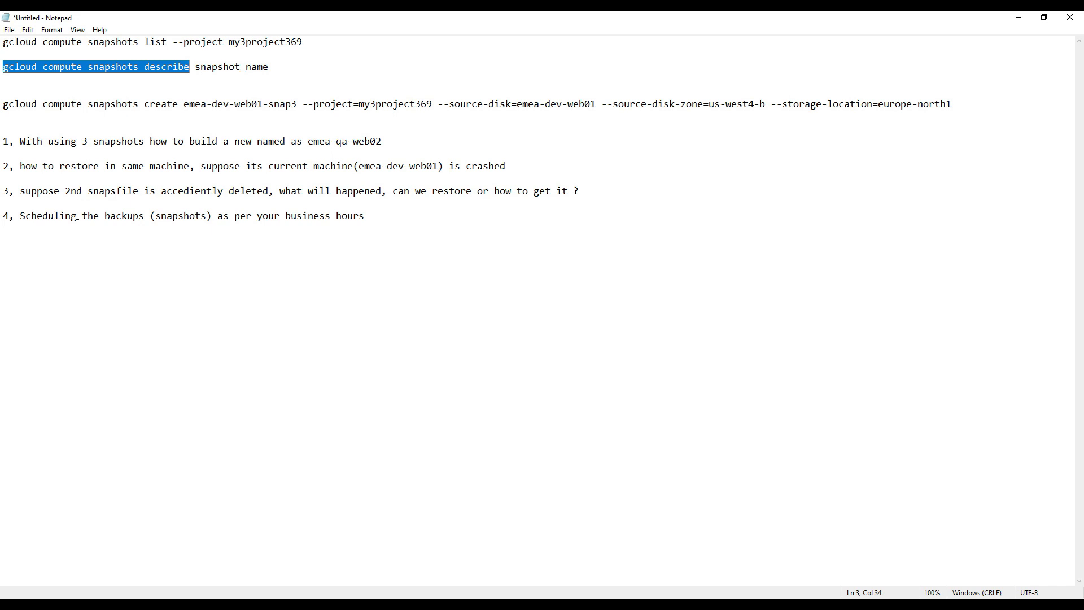
drag(21, 220, 367, 222)
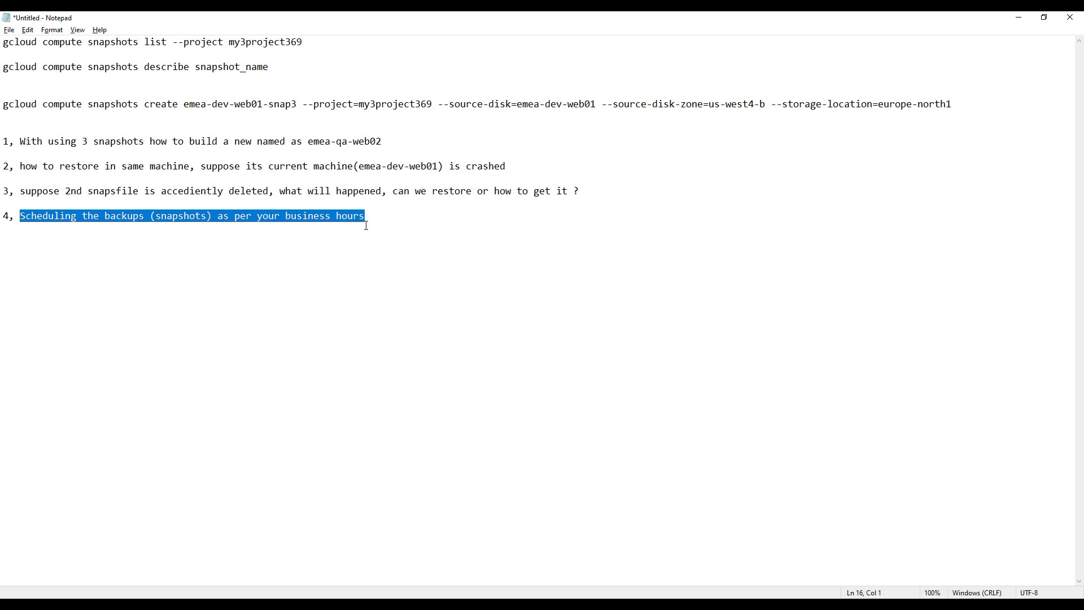
click(1014, 15)
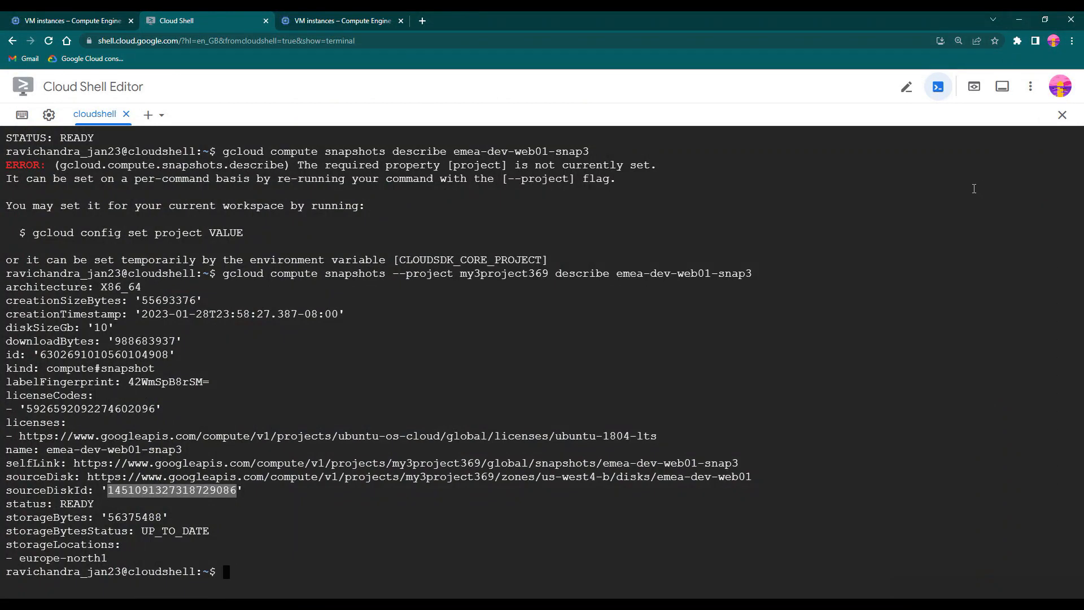